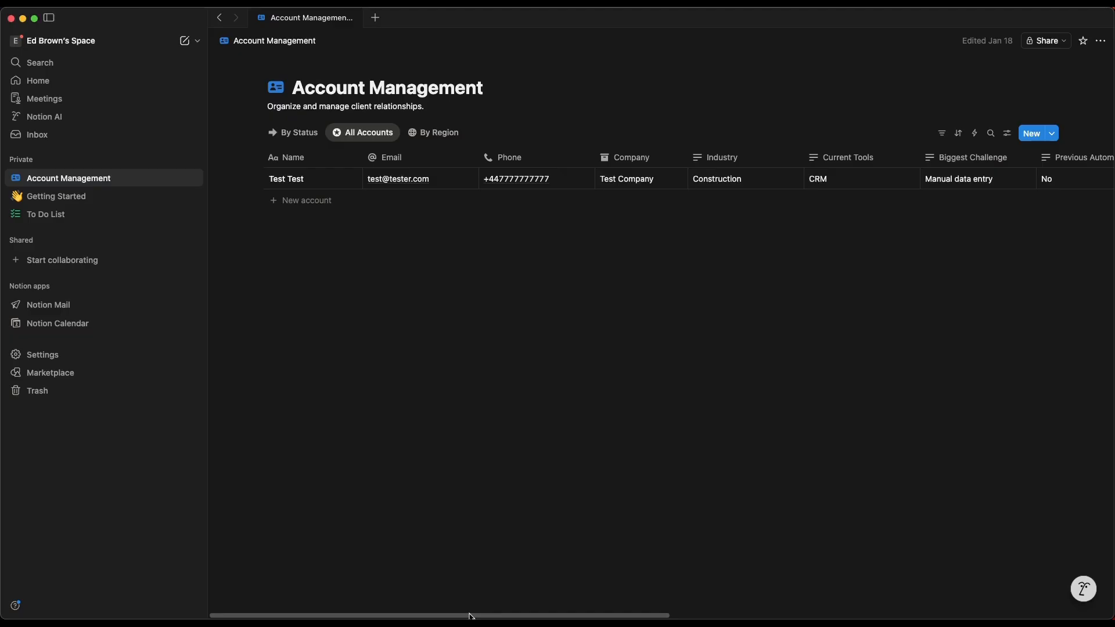
- Switch to Zapier and create a new Zap triggered by Notion's New Data Source Item event
left_click_drag(471, 616, 386, 607)
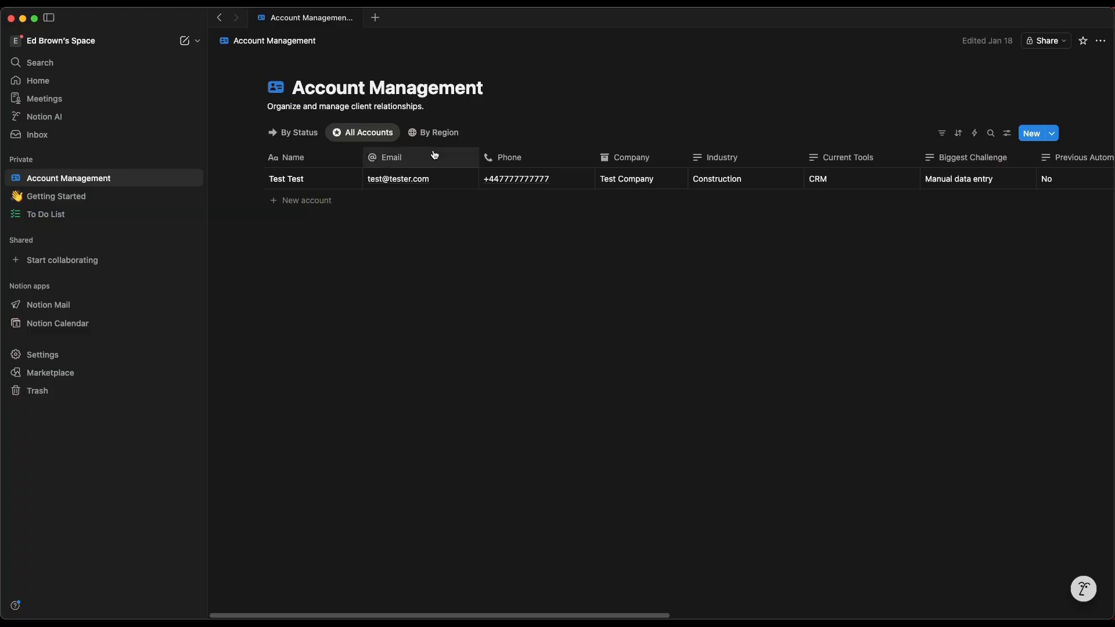
left_click(23, 19)
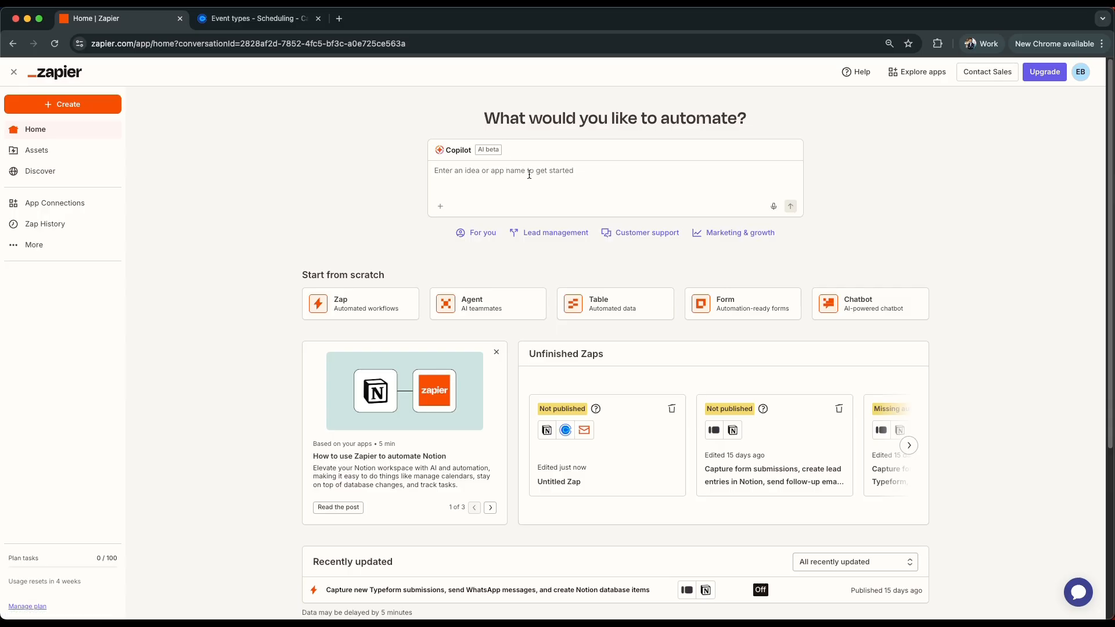
left_click(69, 105)
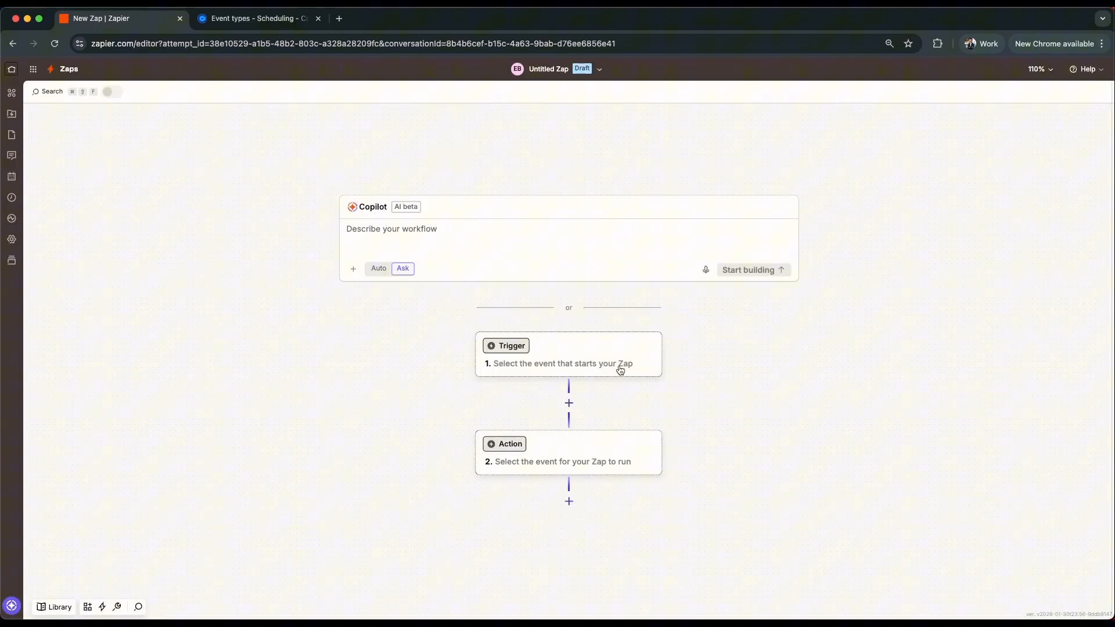
left_click(586, 356)
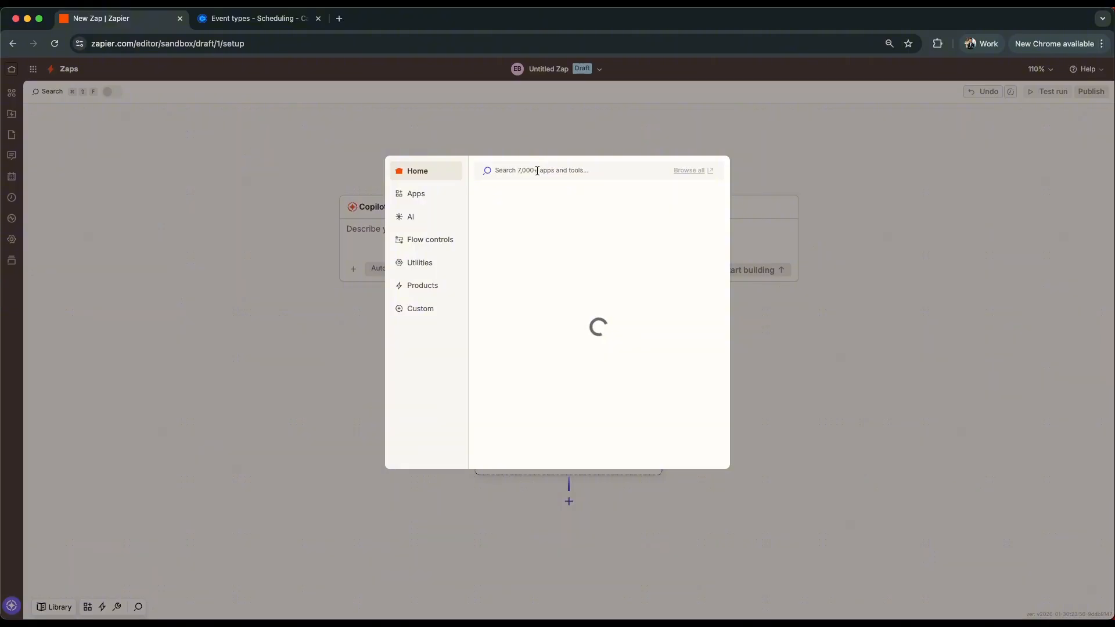
type("notion")
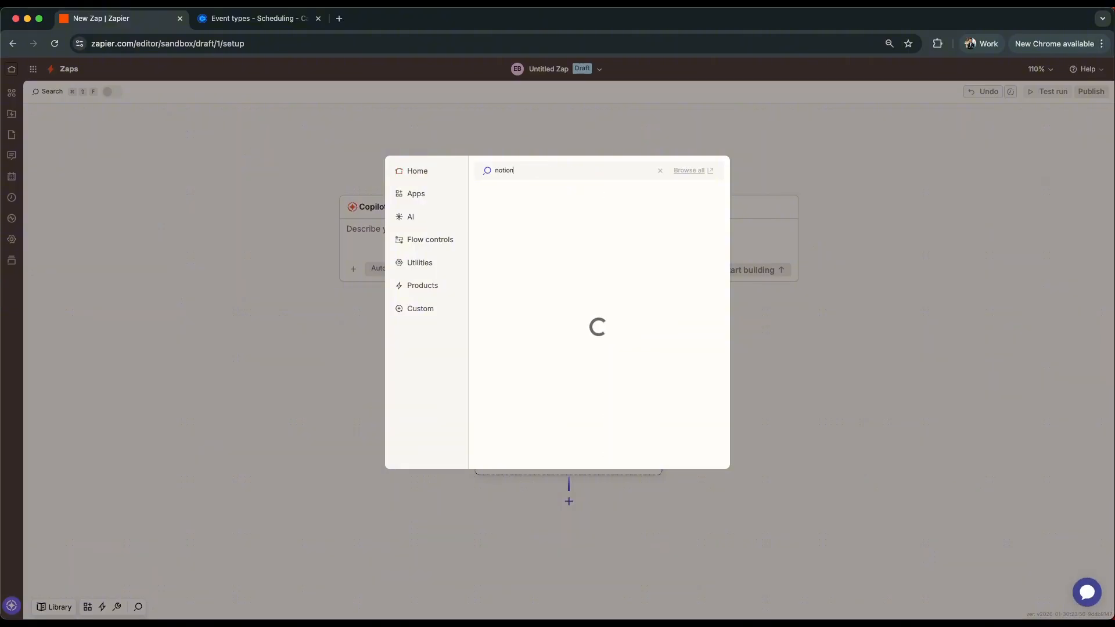
left_click(505, 196)
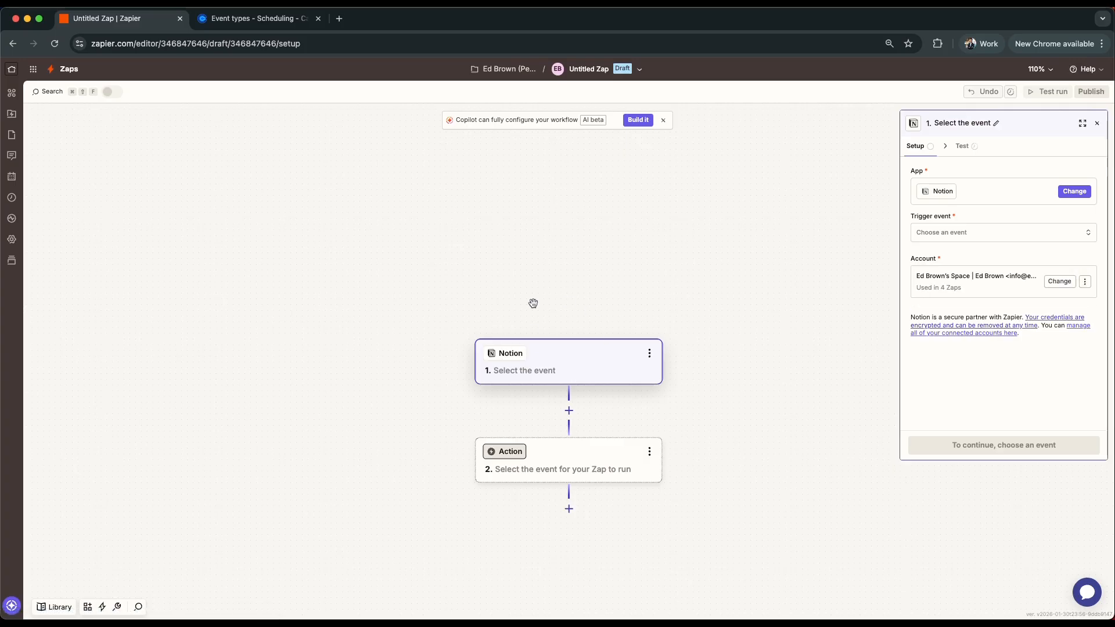
left_click(964, 234)
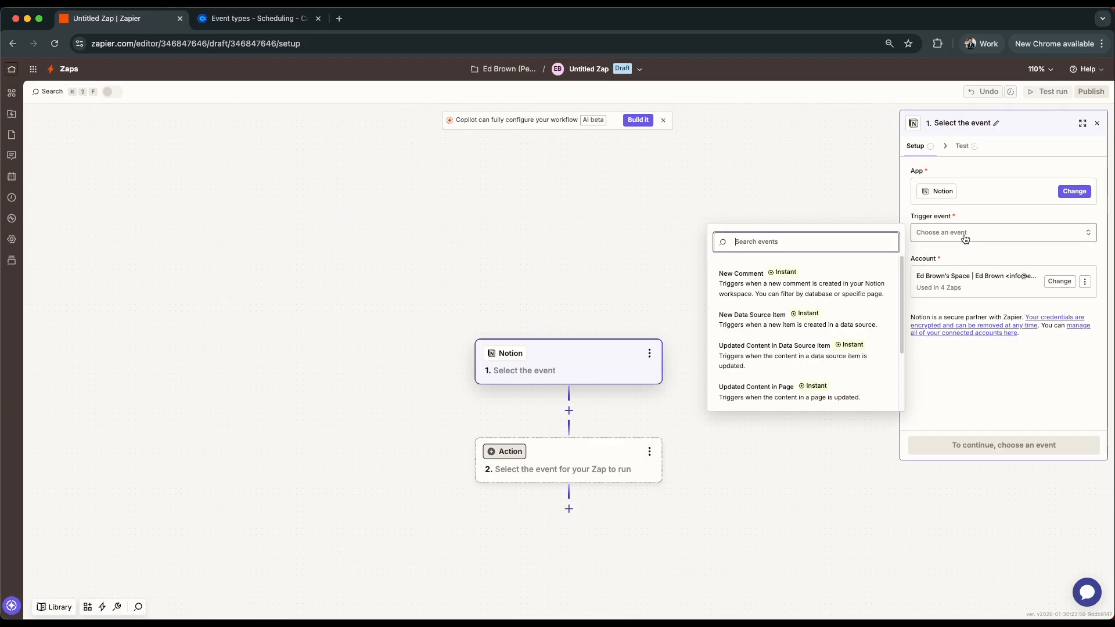
left_click(847, 323)
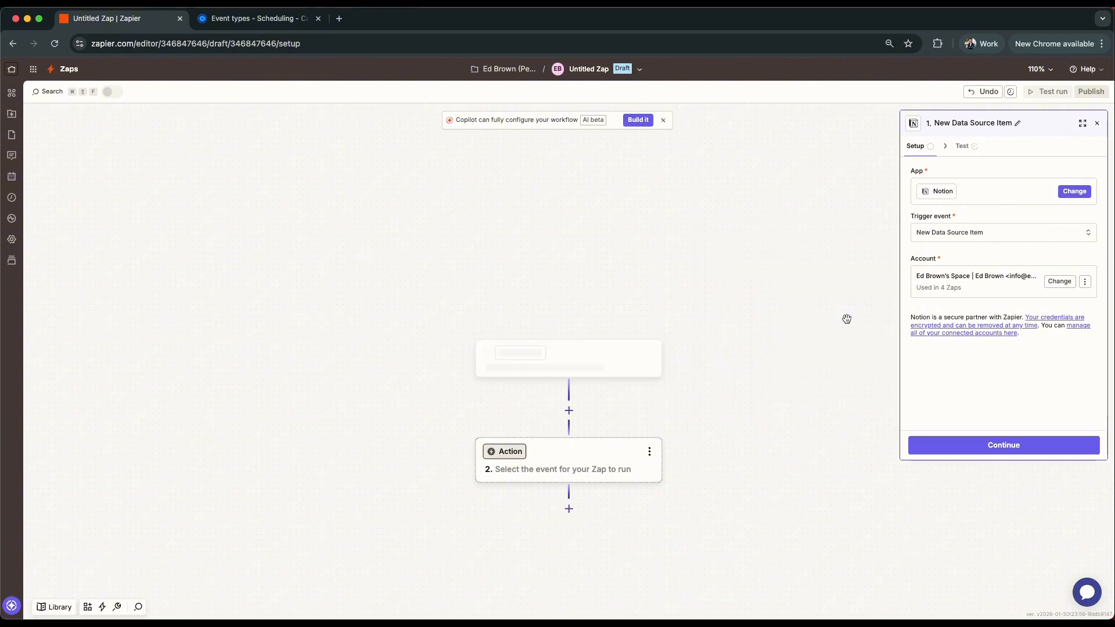
- Review the Notion account options for the trigger, keeping the already connected account
left_click(1060, 283)
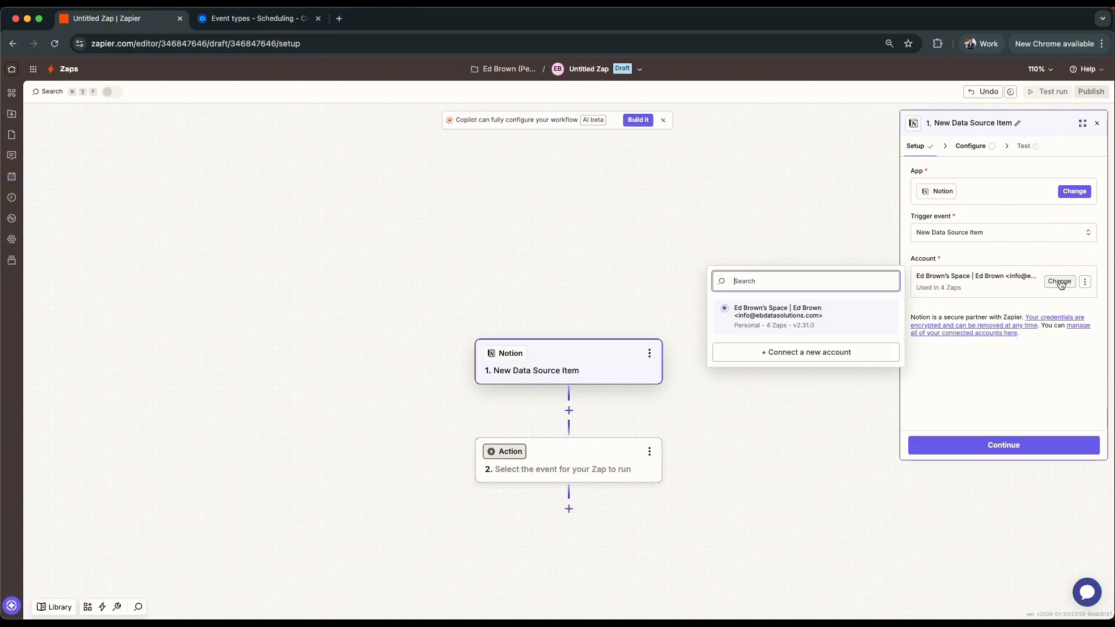
left_click(812, 327)
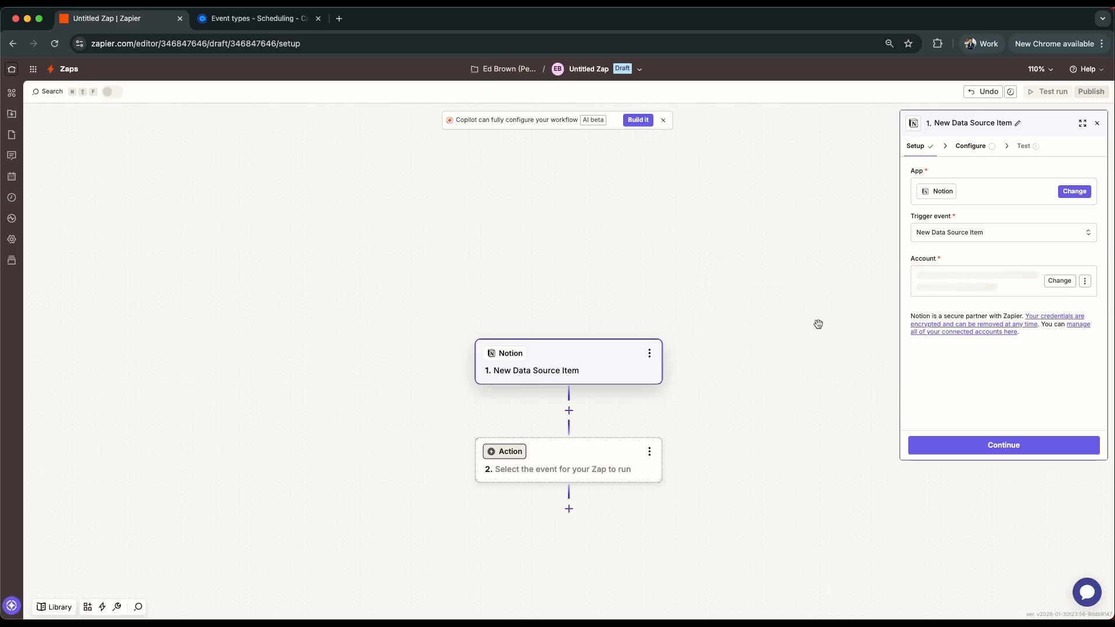
left_click(1059, 281)
left_click(824, 361)
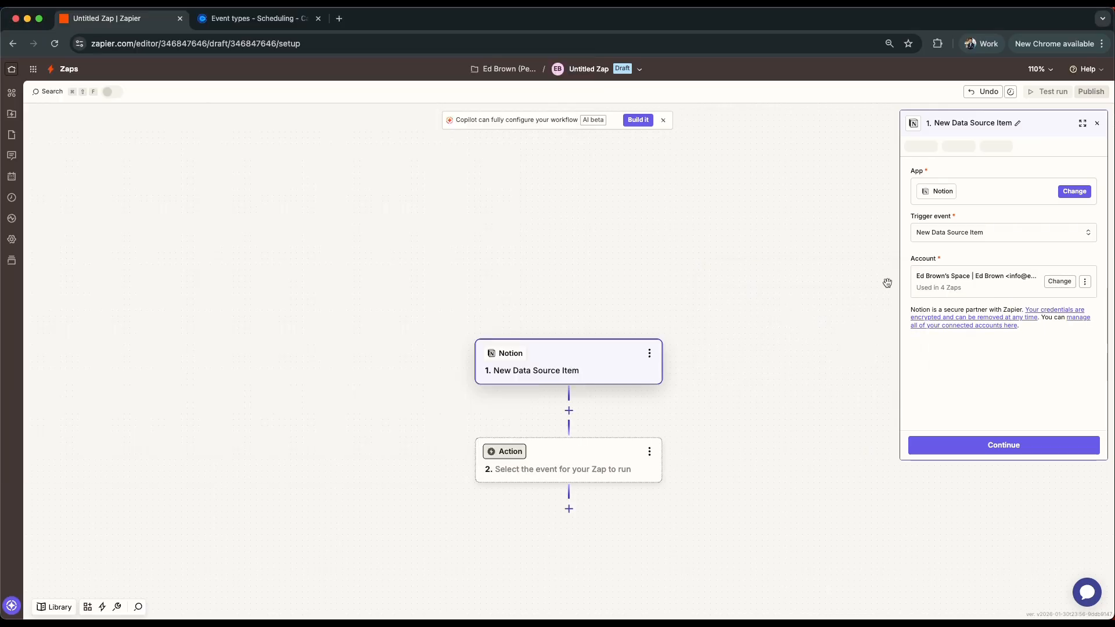
- Set the Notion trigger's data source to the Account Management database
left_click(979, 155)
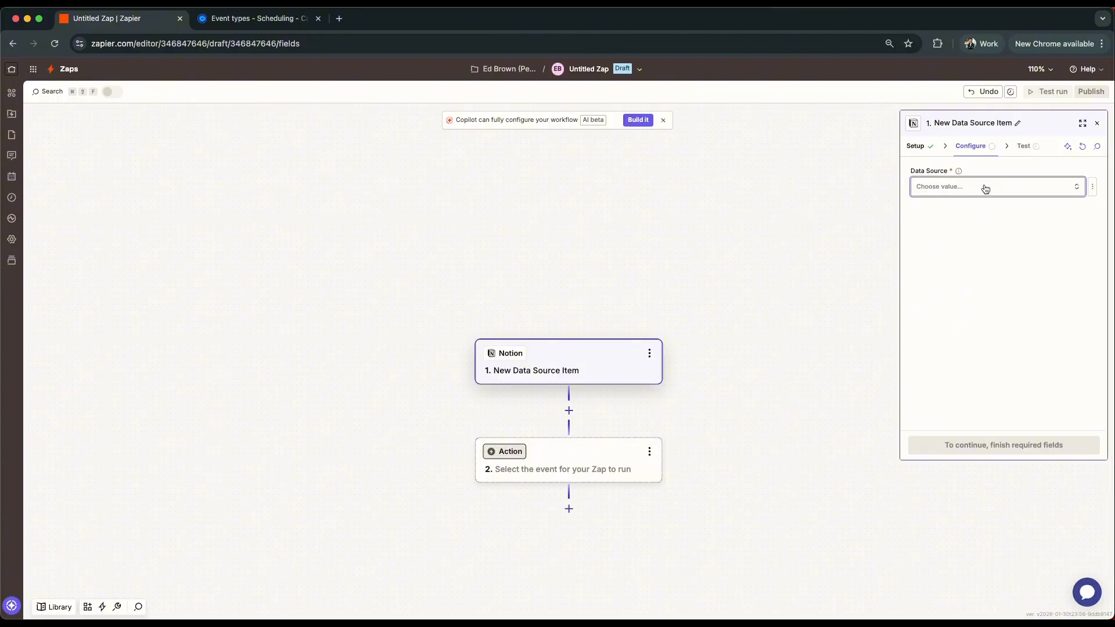
left_click(981, 187)
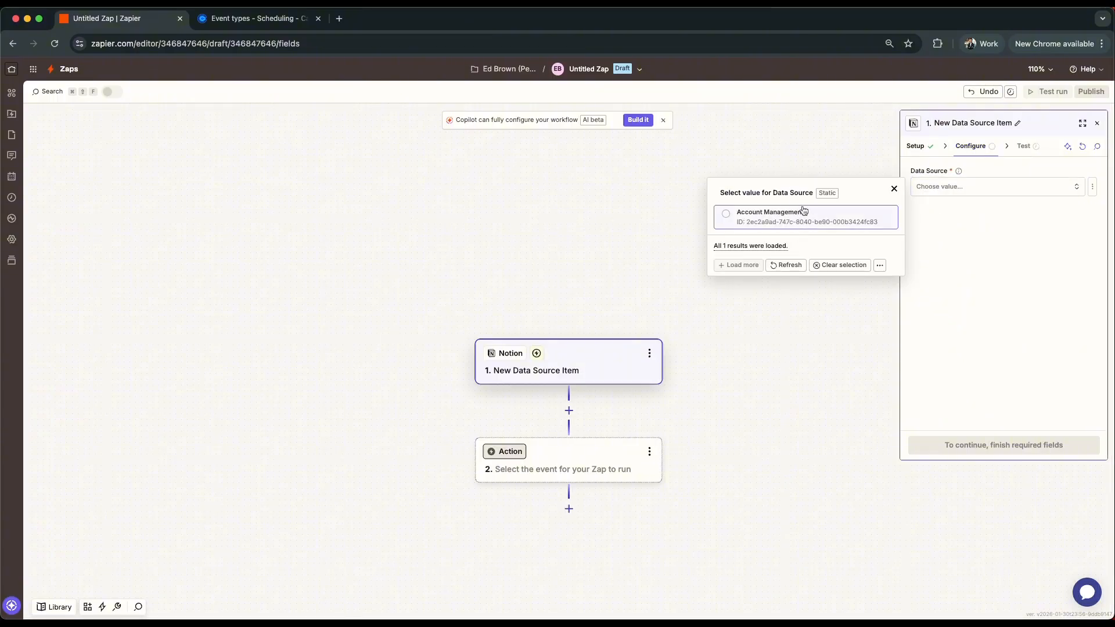
left_click(1057, 604)
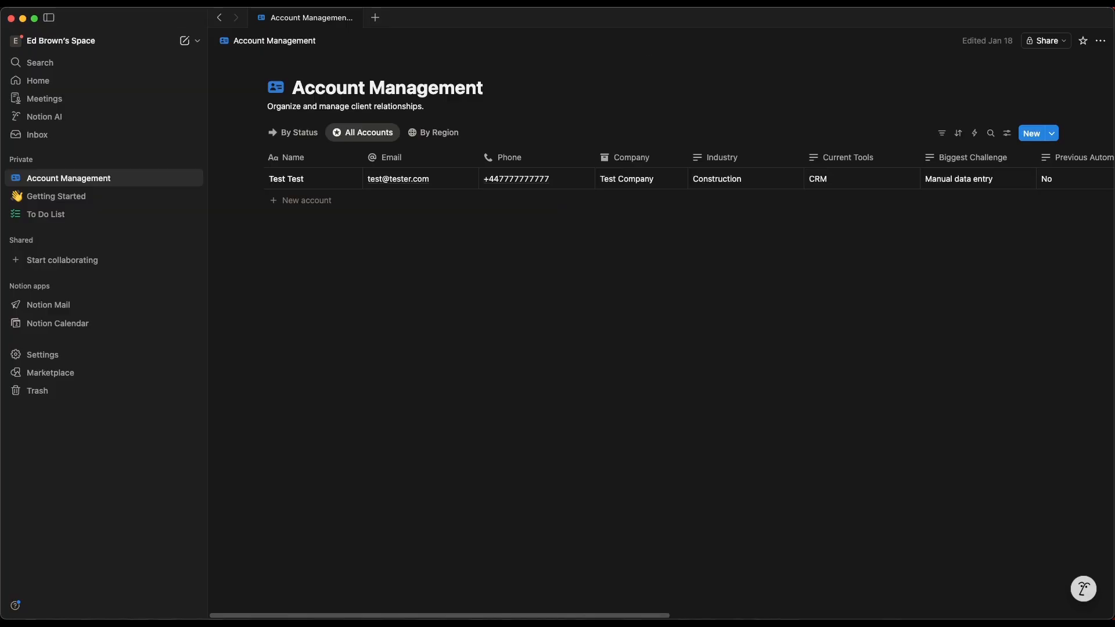
left_click(23, 19)
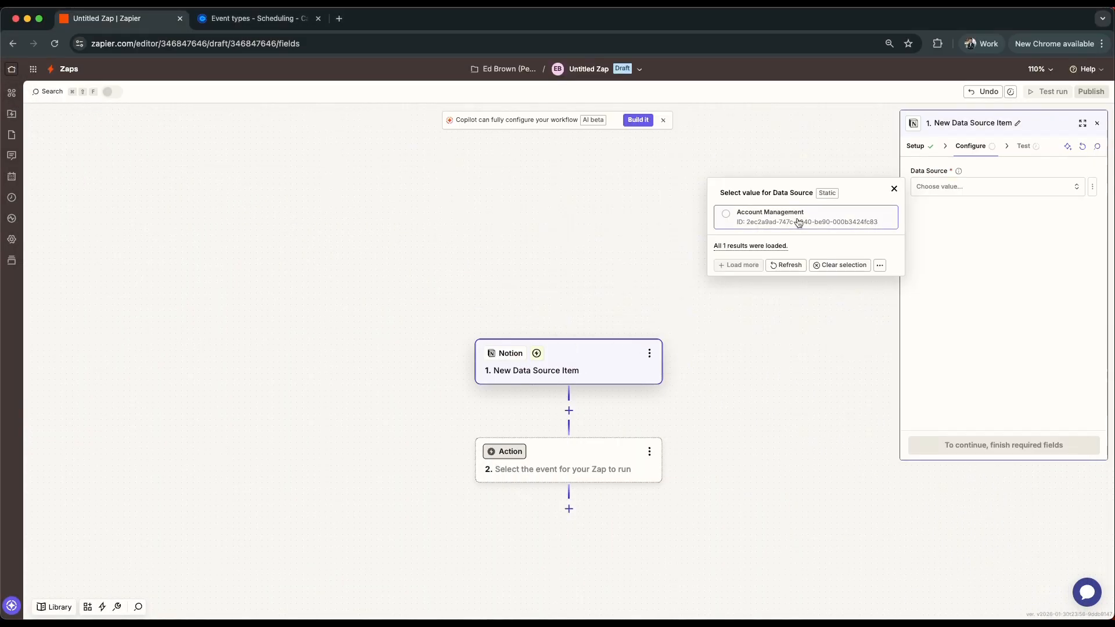
left_click(767, 215)
- Test the Notion trigger to pull in a recent data source item
left_click(1024, 146)
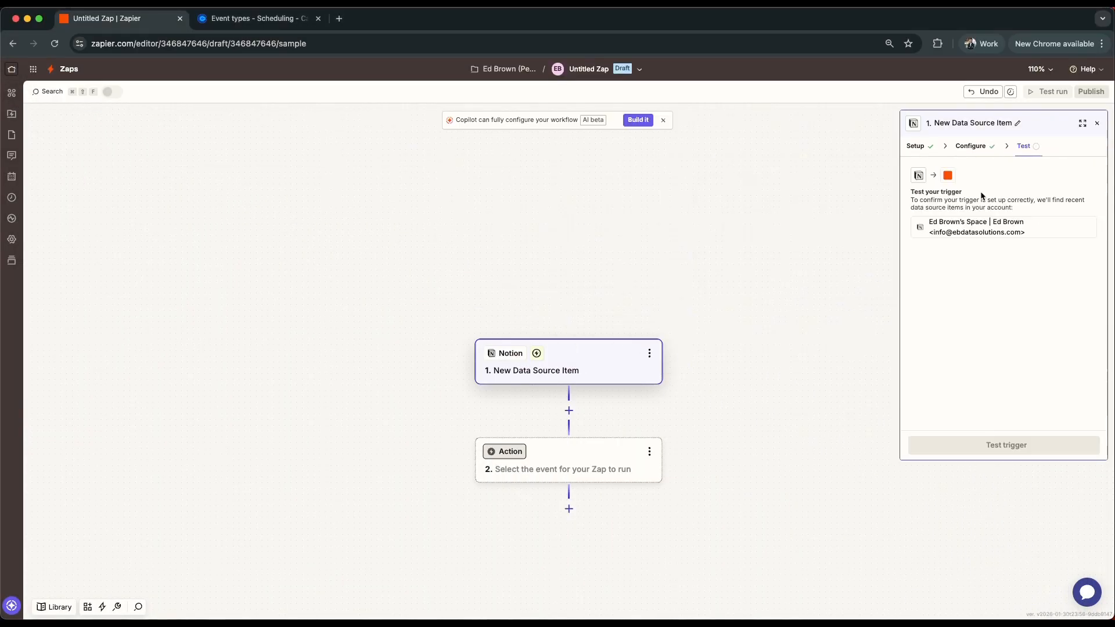
left_click(975, 449)
mouse_move(952, 272)
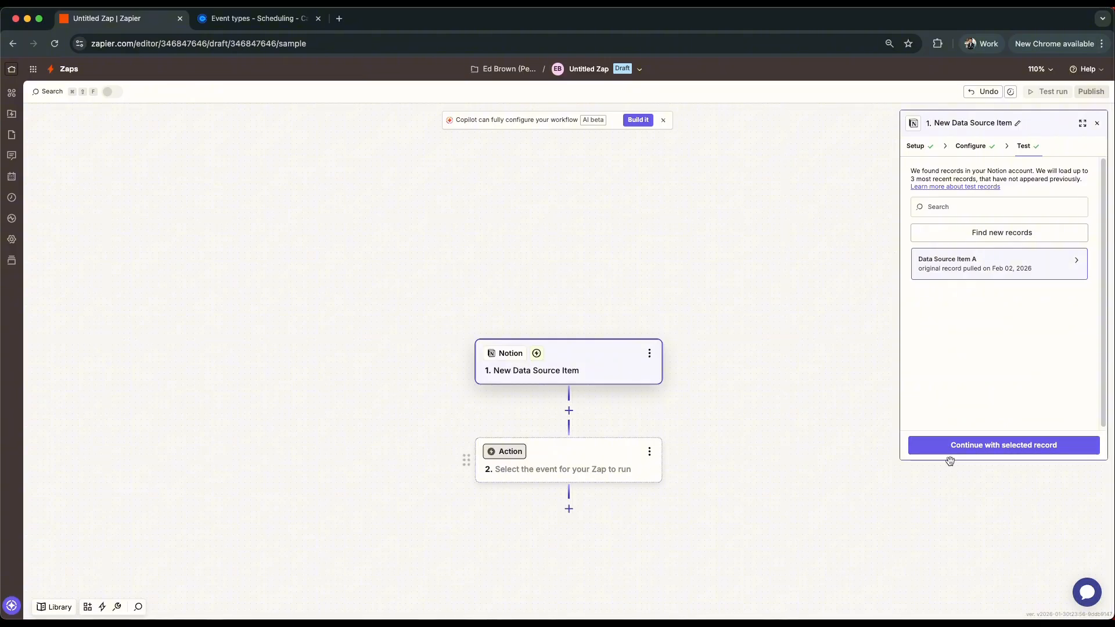
- Insert a Calendly action directly after the Notion trigger
left_click(569, 410)
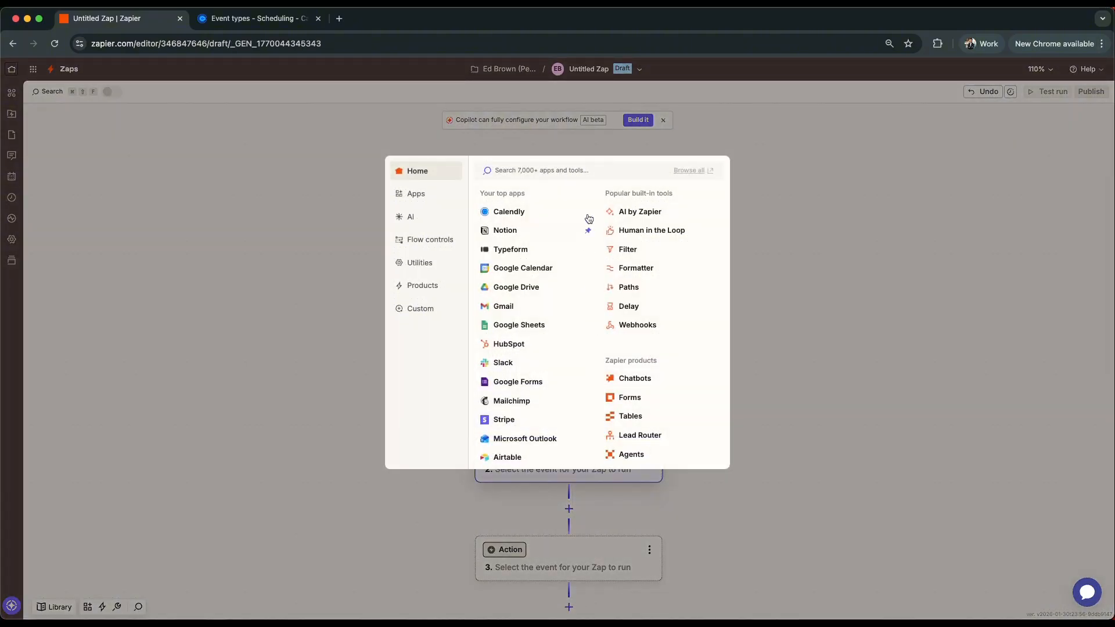
left_click(513, 212)
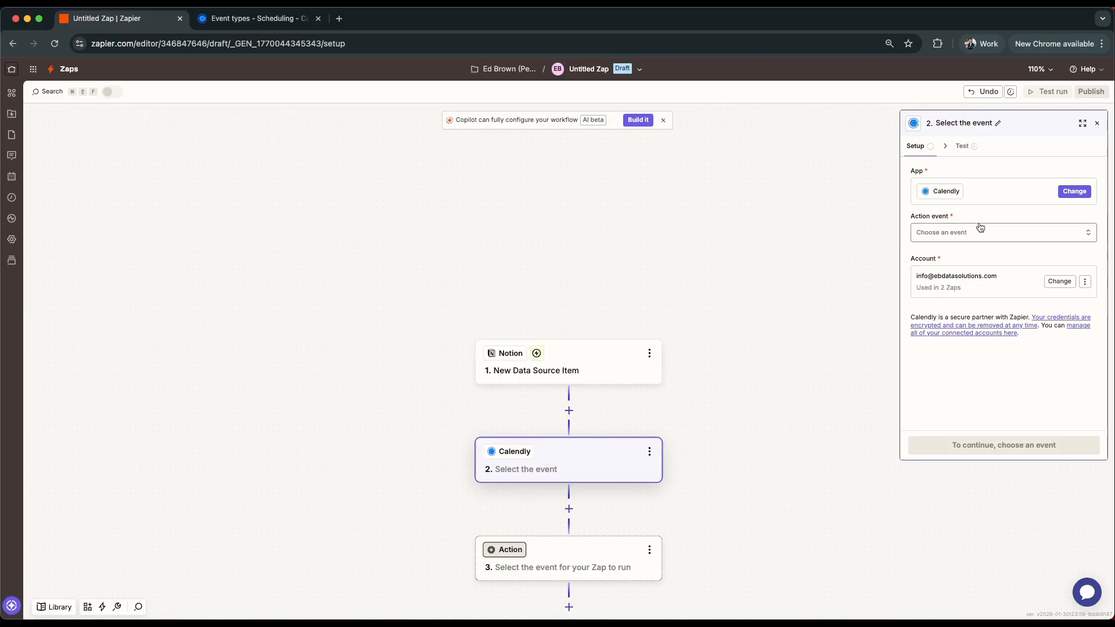
left_click(1060, 282)
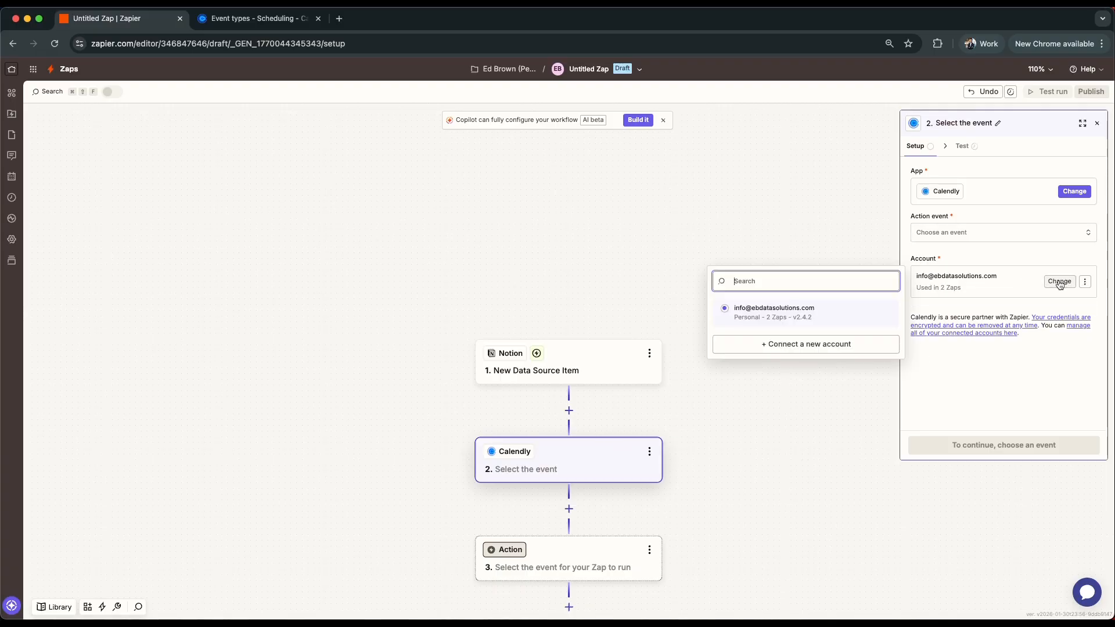
left_click(800, 346)
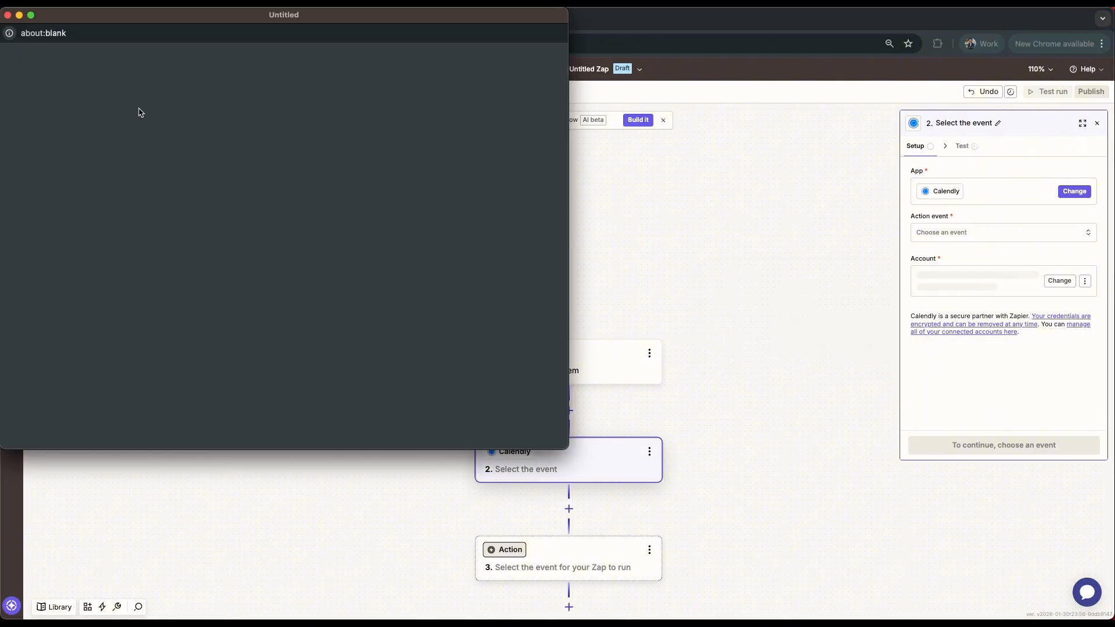
left_click(7, 15)
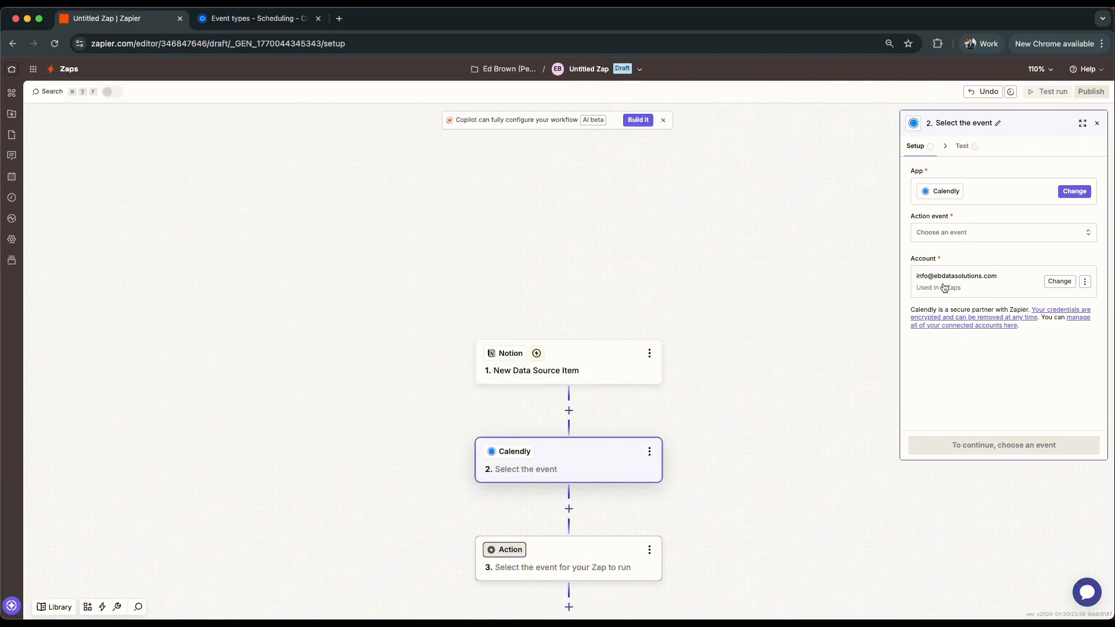
- Set the Calendly step's action event to Create One-Off Meeting Link
left_click(973, 238)
scroll(797, 343, "down", 2)
left_click(773, 390)
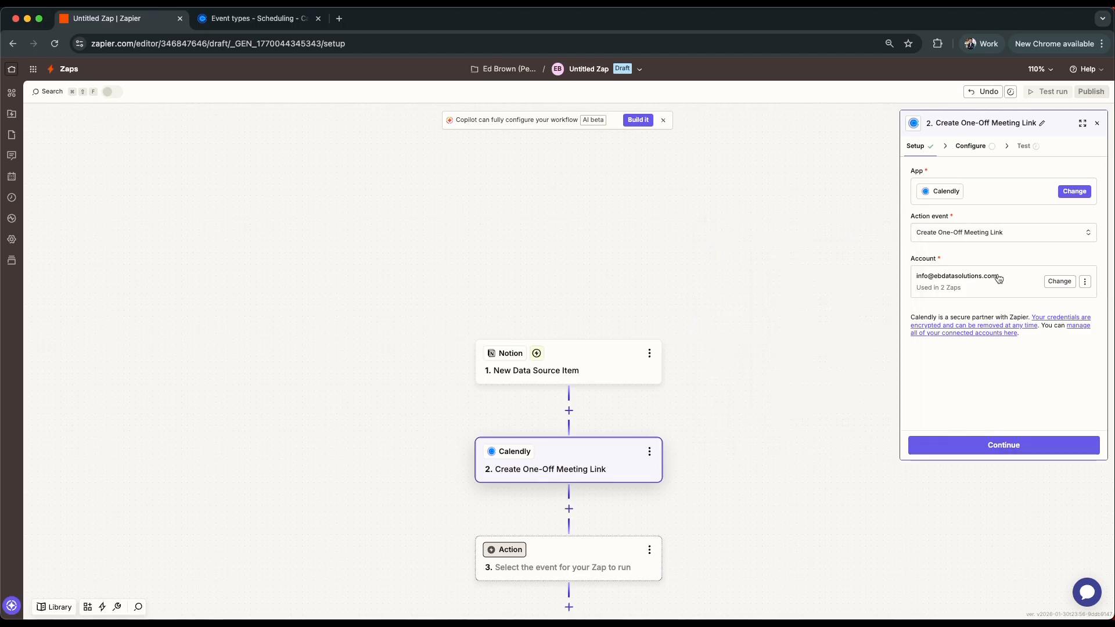
- Configure the meeting link with the event name Lead Follow-up Meeting and the account owner as host user
left_click(967, 146)
left_click(981, 186)
type("Lead Follo")
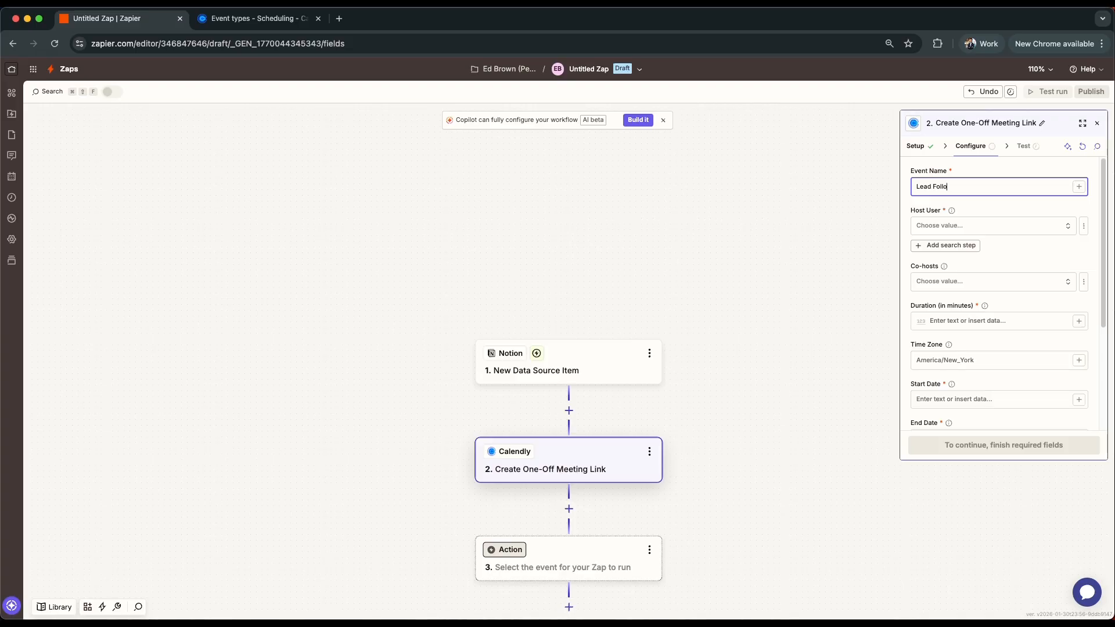
type("w-up Meeting")
left_click(989, 226)
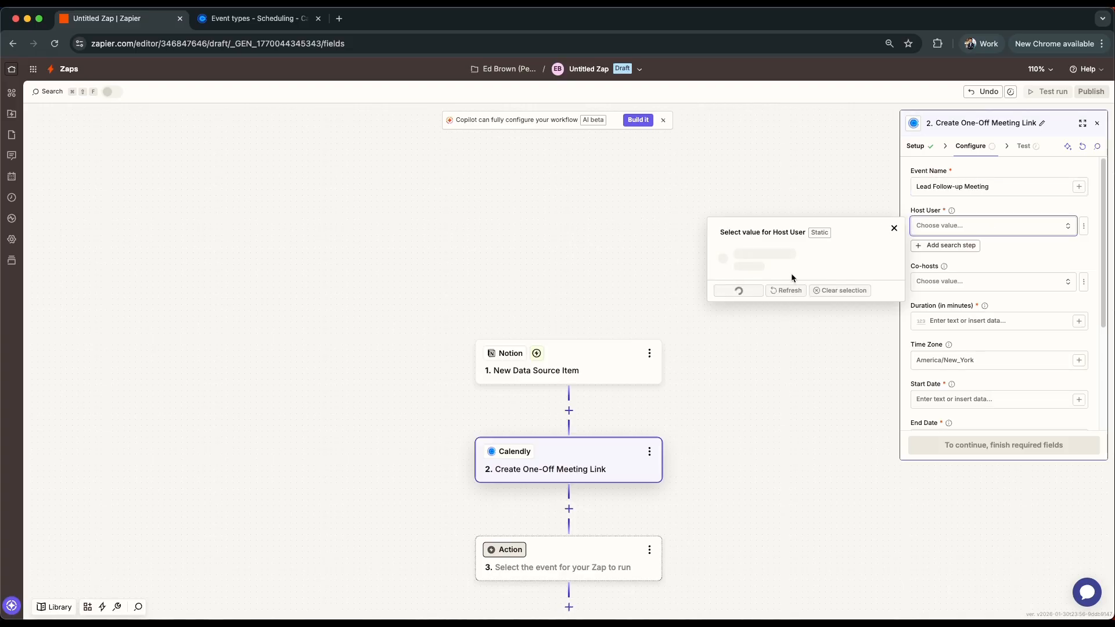
left_click(776, 263)
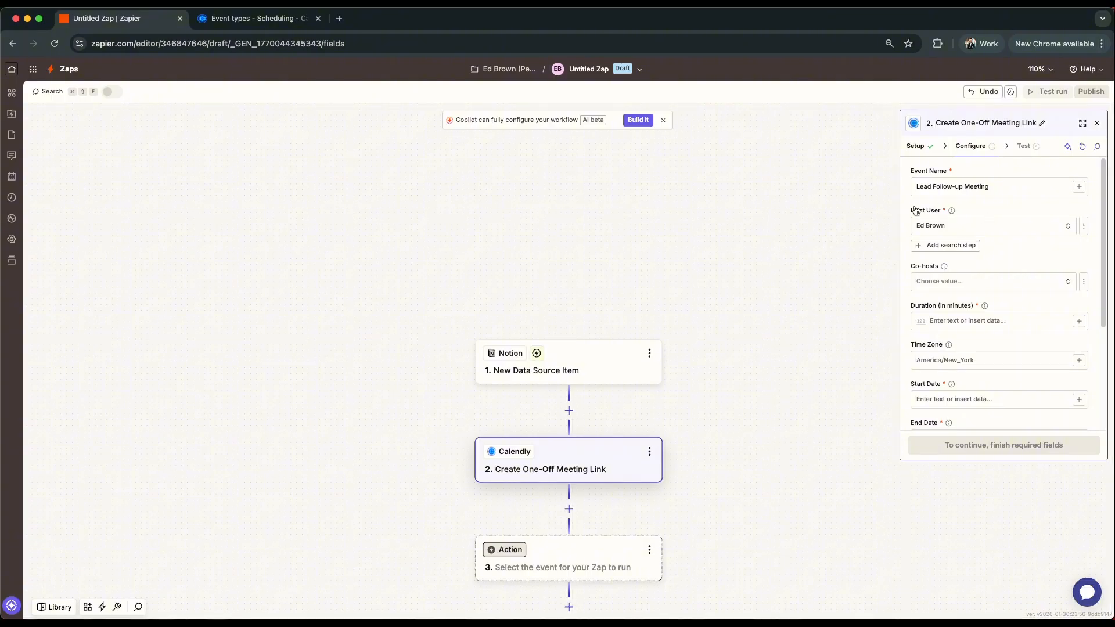
- Set the meeting duration to 30 minutes, the start date to 2026-02-10 and the end date to 2026-02-20
scroll(1010, 259, "down", 1)
scroll(961, 253, "down", 2)
left_click(969, 257)
type("30")
scroll(993, 284, "down", 3)
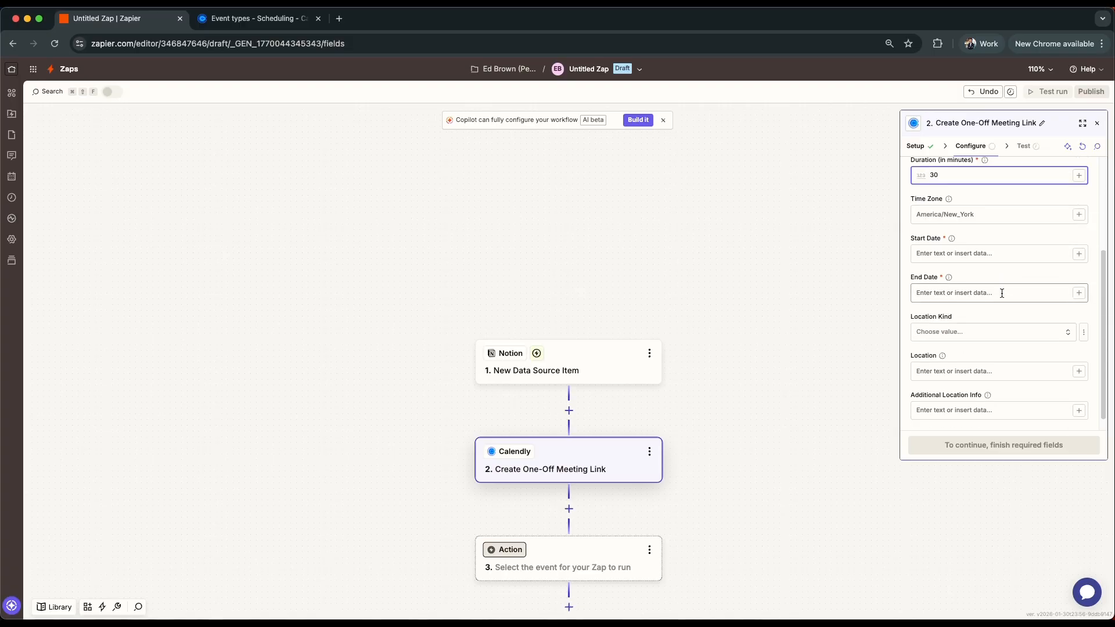
left_click(967, 239)
type("2026-02-10")
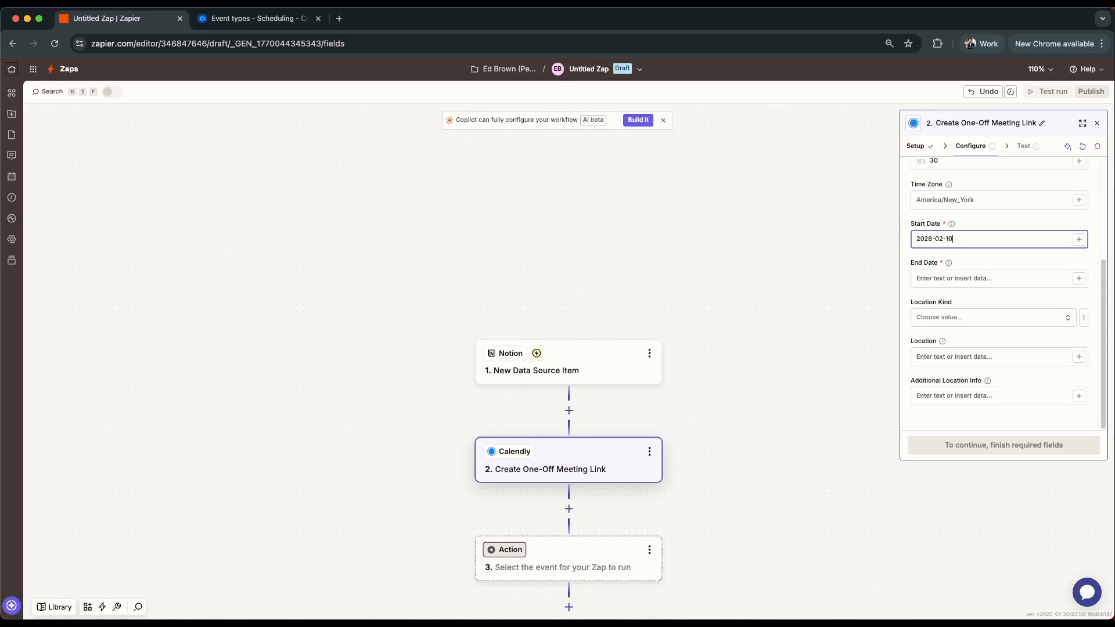
left_click(959, 278)
type("2026-02-20")
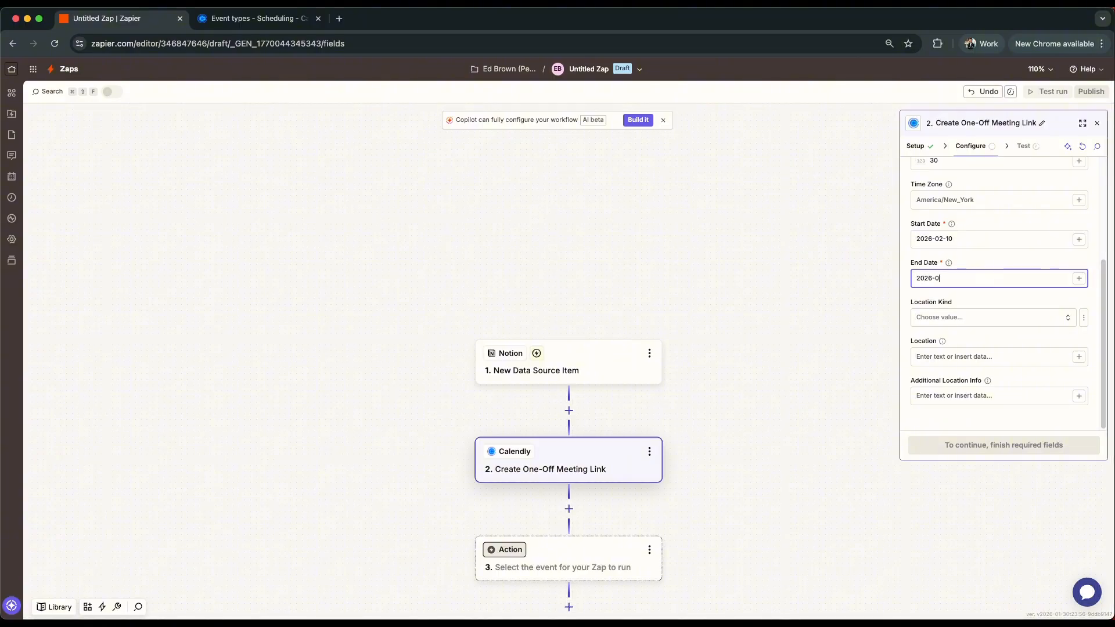
- Set the meeting's location kind to Google Meet and proceed past the configuration
left_click(976, 317)
left_click(782, 465)
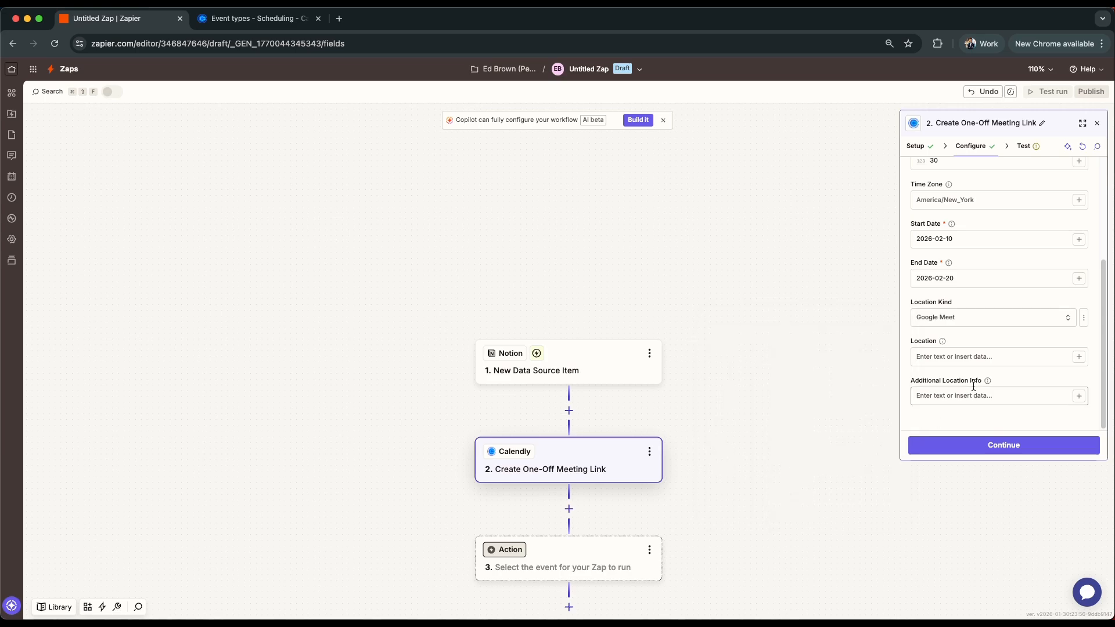
left_click(978, 446)
- Test the Calendly step by sending the event, and examine the returned data
left_click(1023, 151)
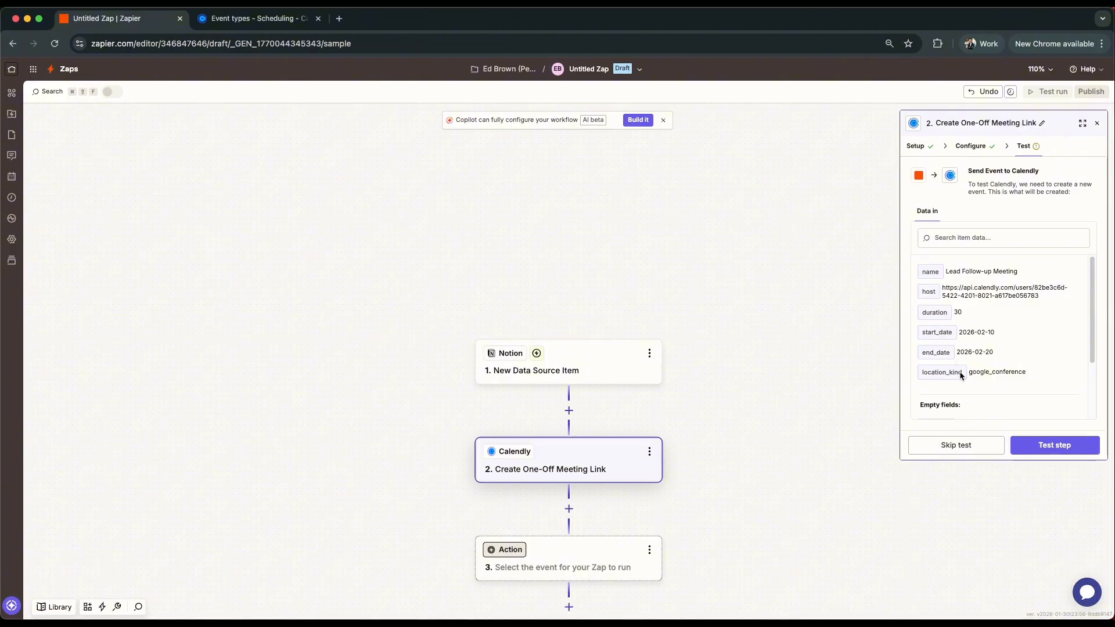
left_click(1054, 445)
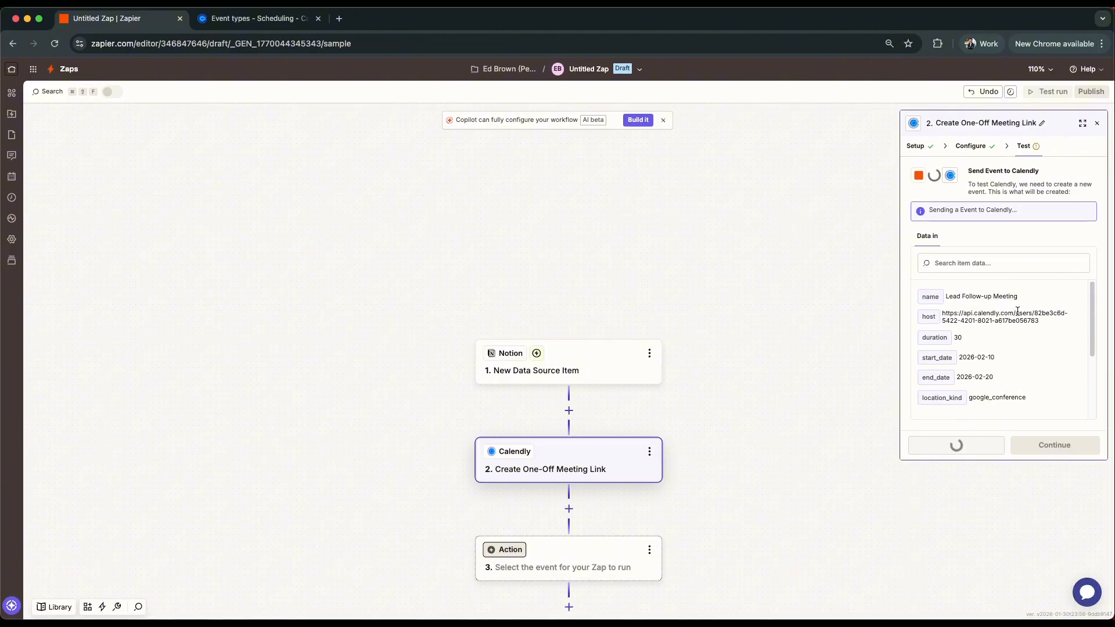
scroll(1022, 314, "down", 2)
scroll(1011, 314, "down", 8)
left_click_drag(1094, 342, 1089, 287)
- Set the Zap's third step to Email by Zapier with the Send Outbound Email action event
scroll(738, 462, "down", 4)
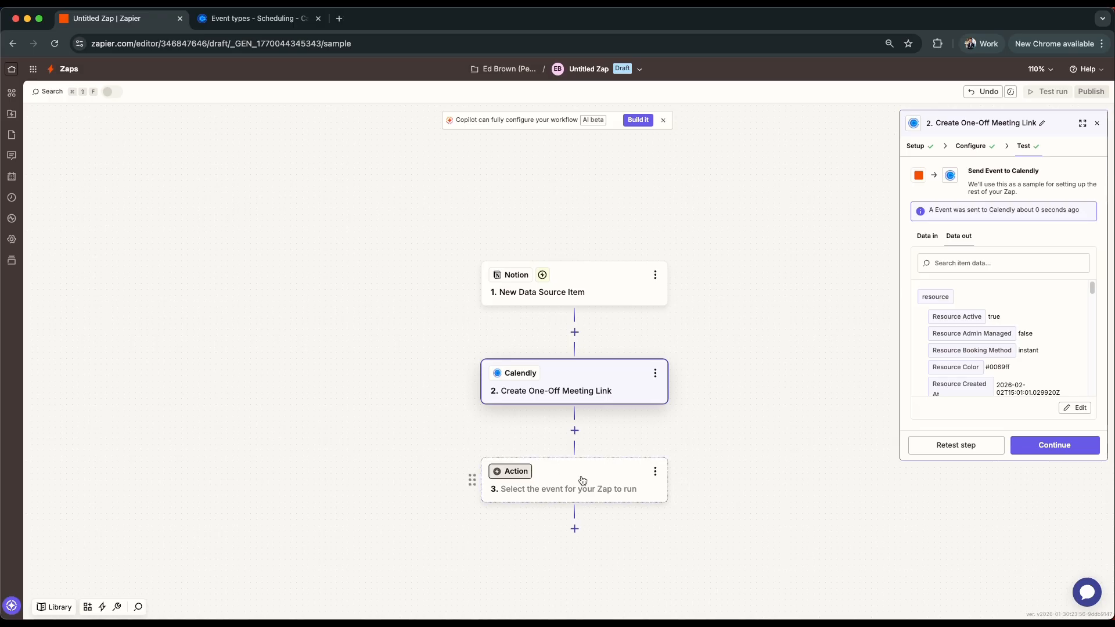
left_click(582, 480)
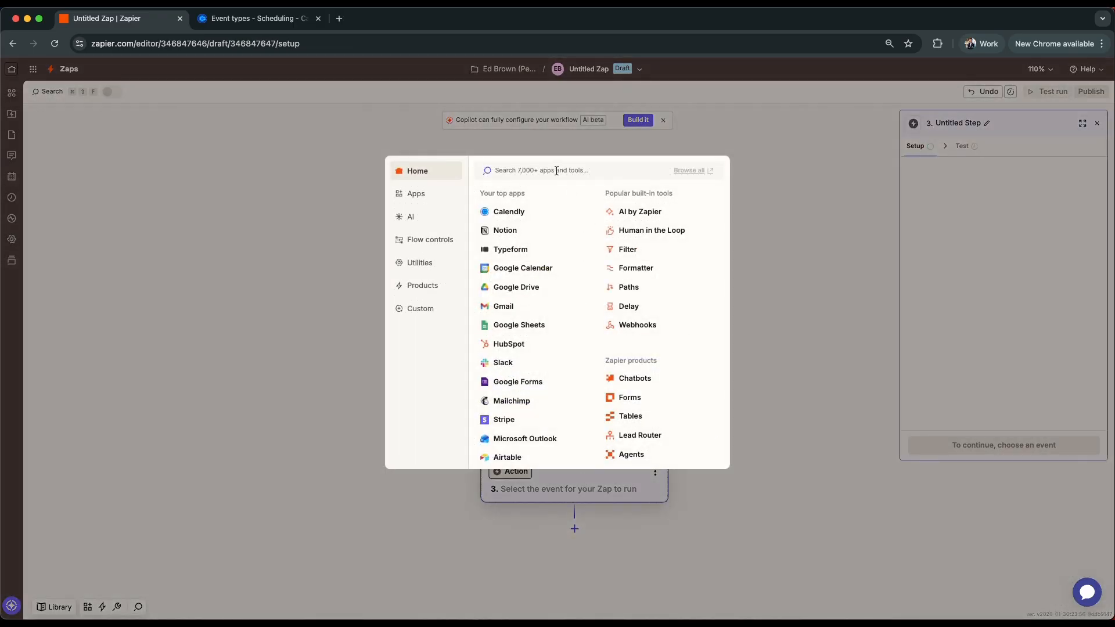
type("mail")
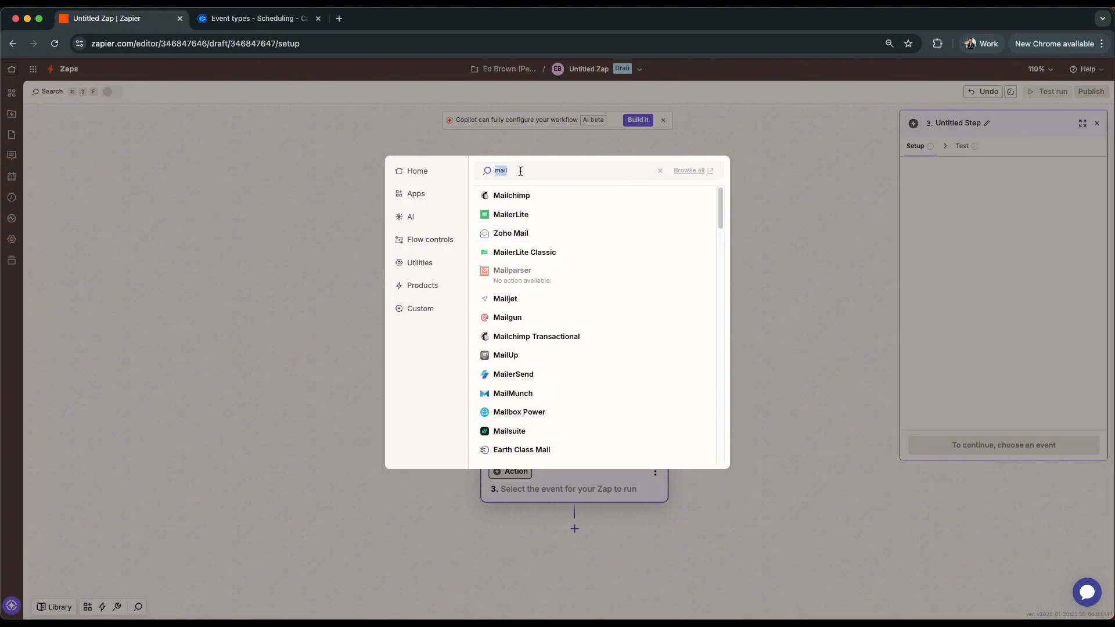
type("l")
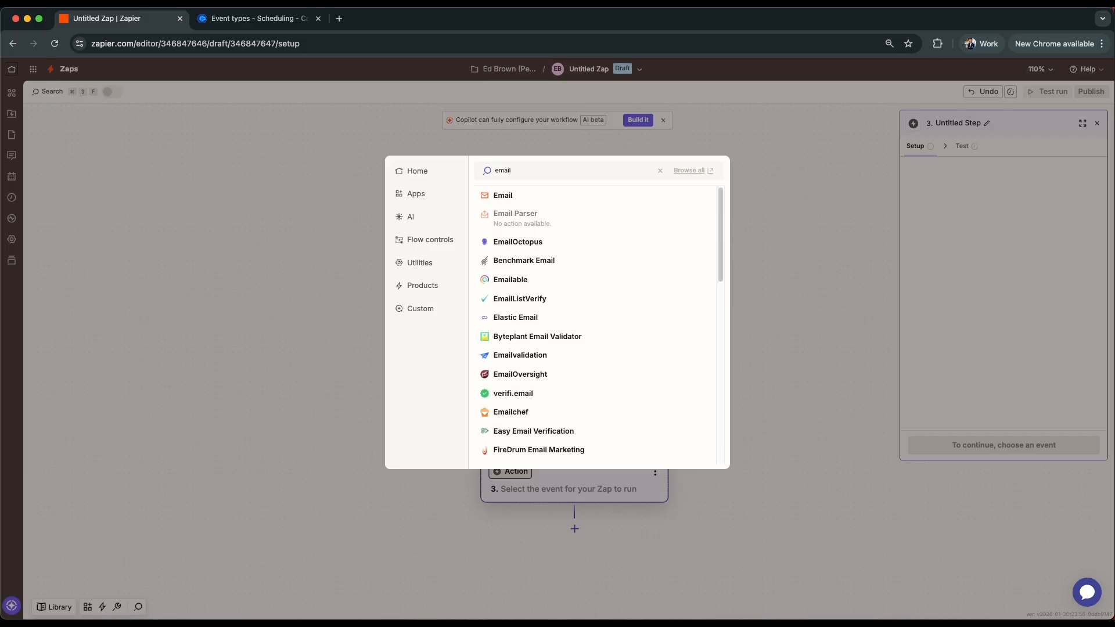
left_click(504, 194)
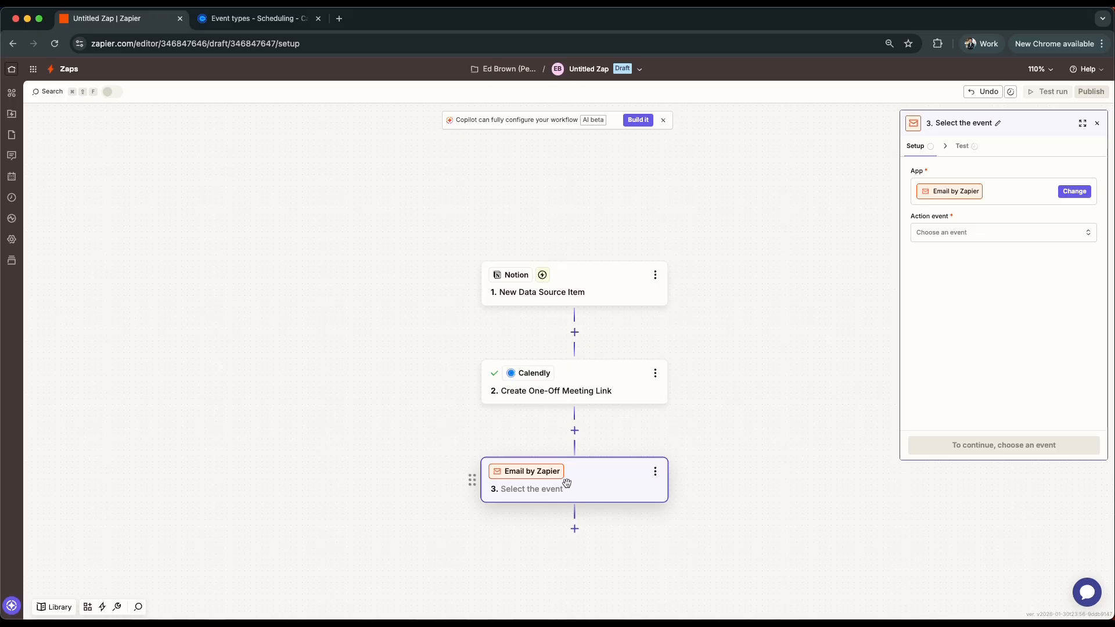
left_click(988, 234)
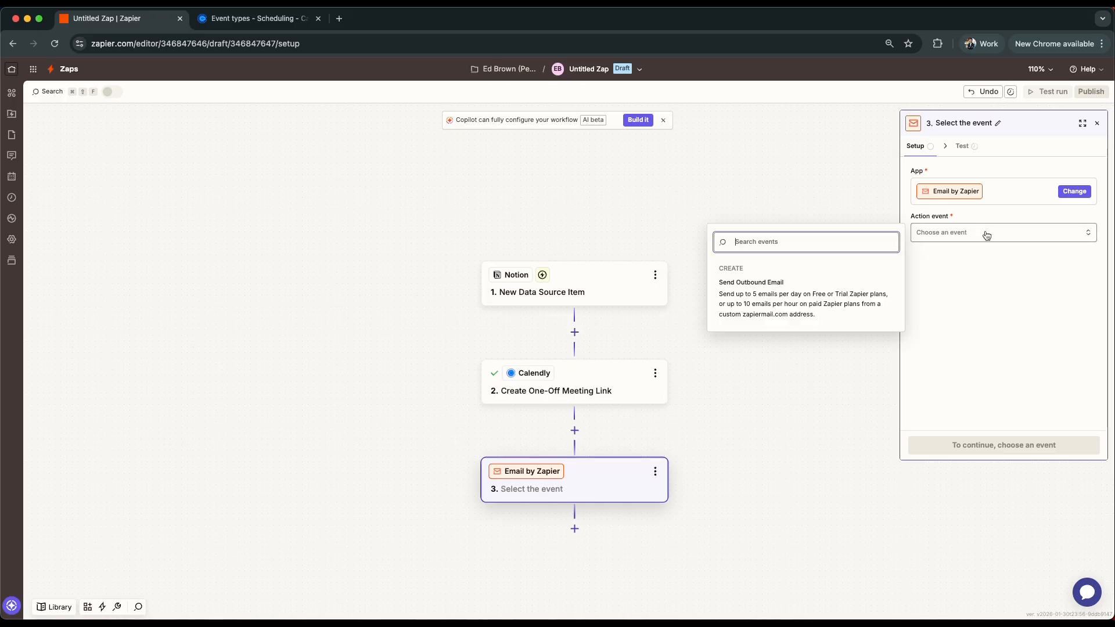
left_click(754, 297)
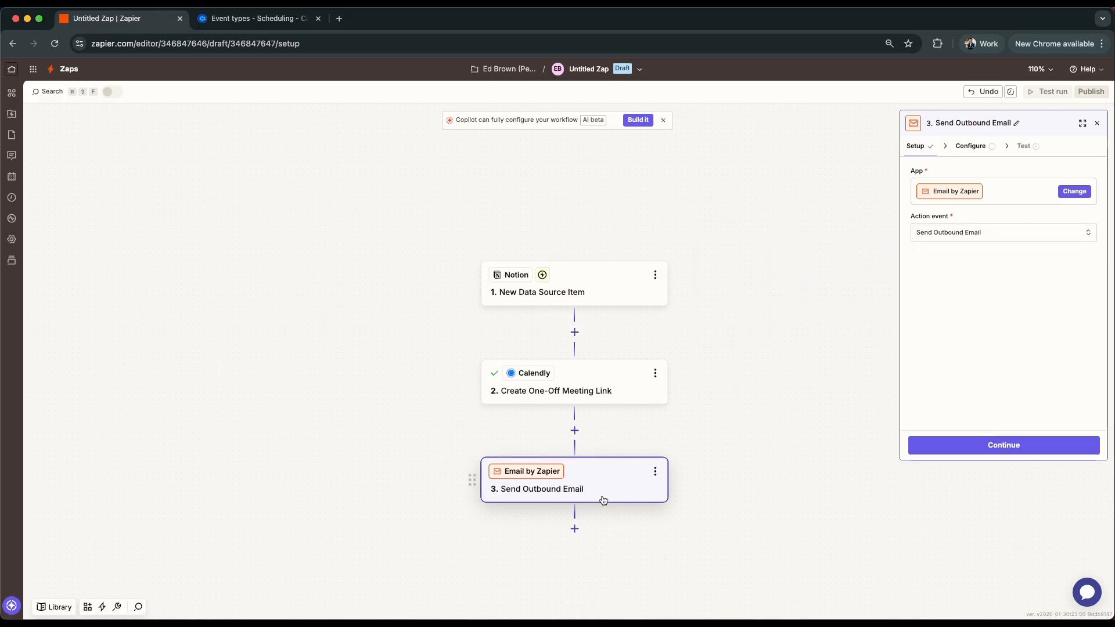
- Open the email step's configuration and map the To recipient to the Notion item's Title
left_click(983, 150)
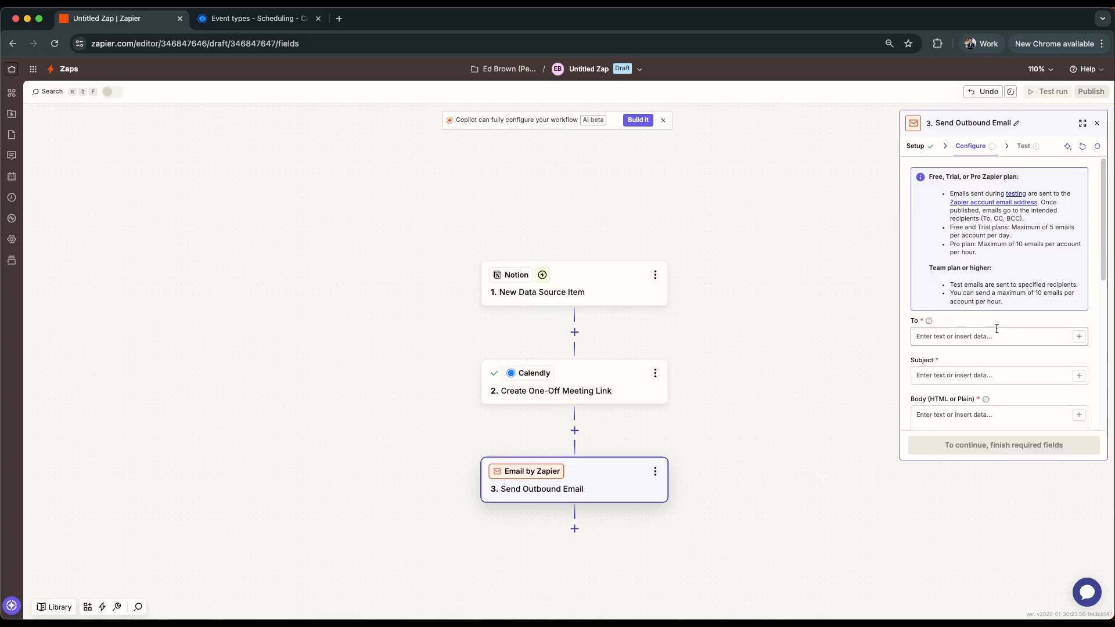
scroll(1022, 320, "down", 1)
left_click(1078, 309)
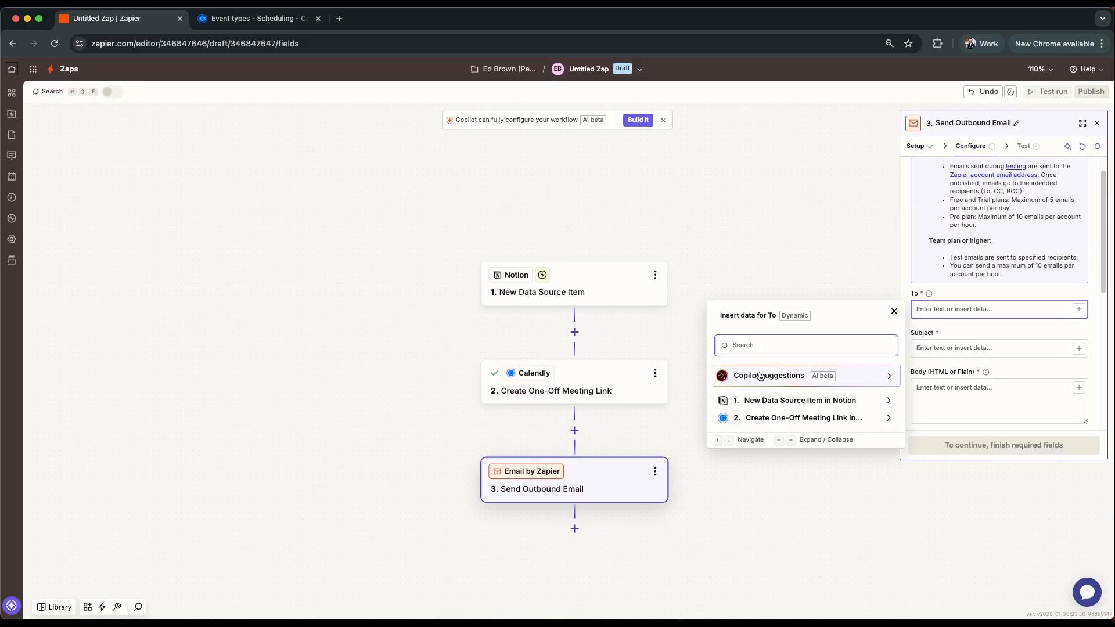
left_click(770, 400)
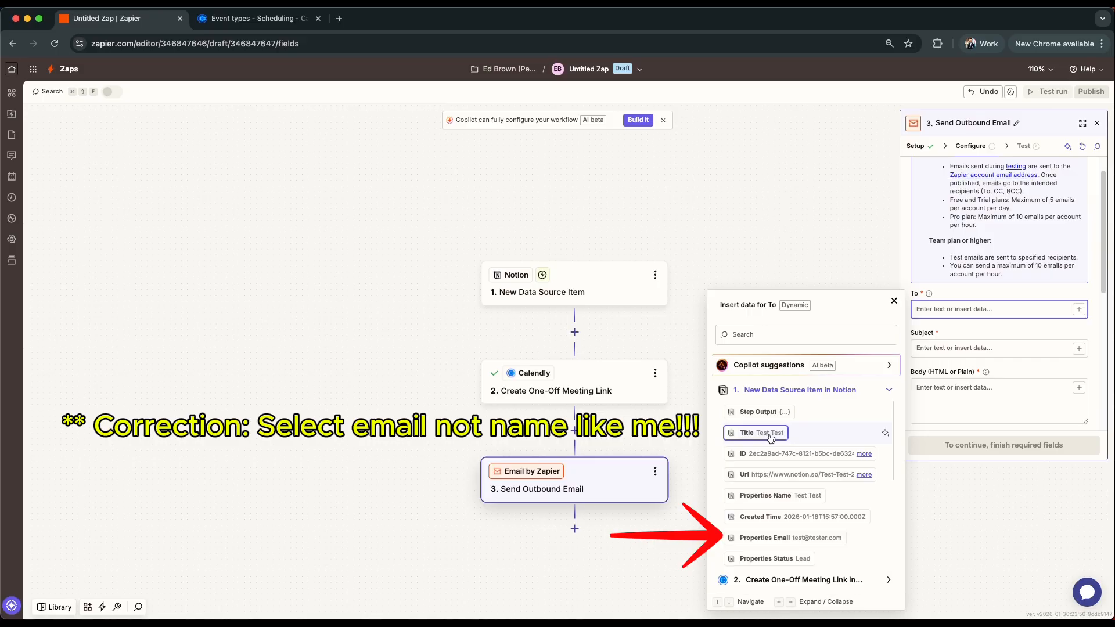
left_click(985, 326)
- Set the email subject to "Welcome - Please schedule a follow-up call"
scroll(986, 326, "down", 1)
left_click(1013, 335)
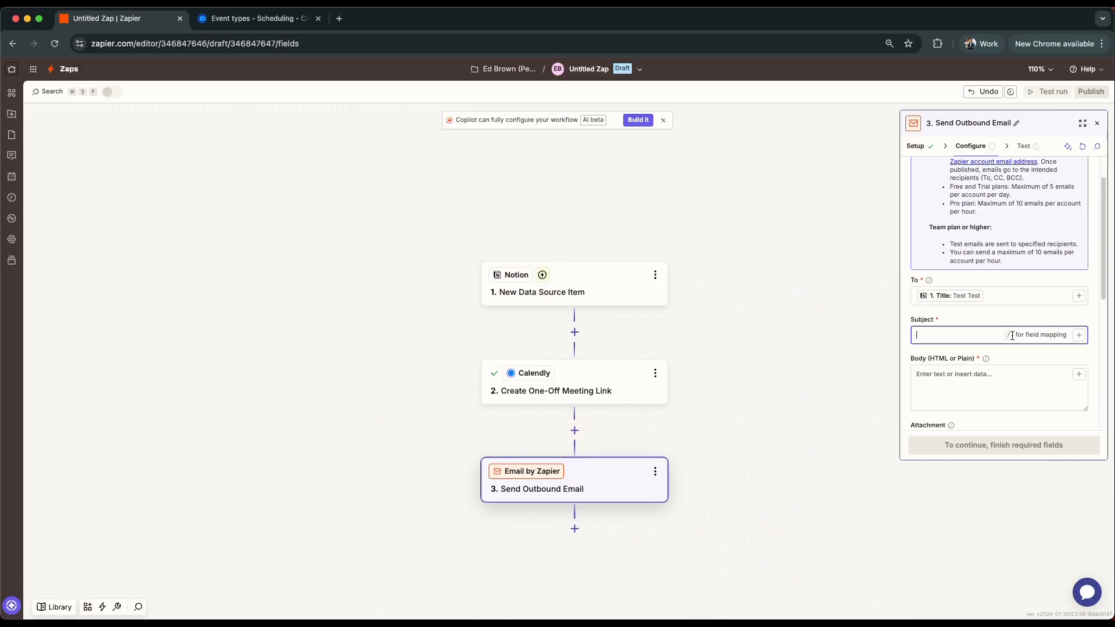
type("Welcome - Please schedule a follow-up call")
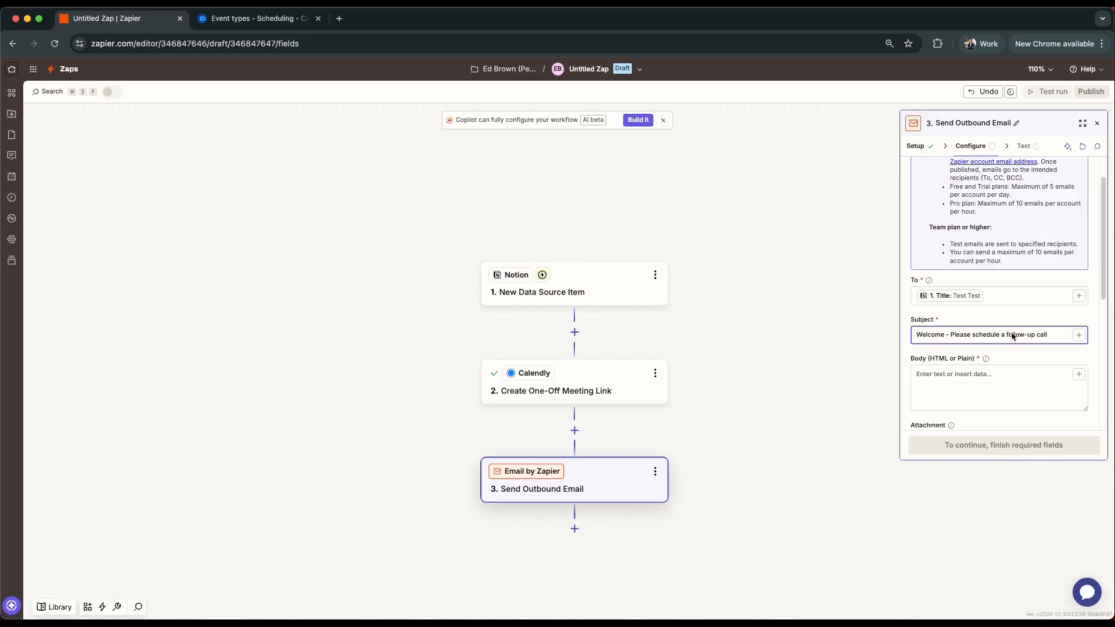
- Paste the prepared follow-up message template with name and meeting link placeholders into the email body
left_click(959, 383)
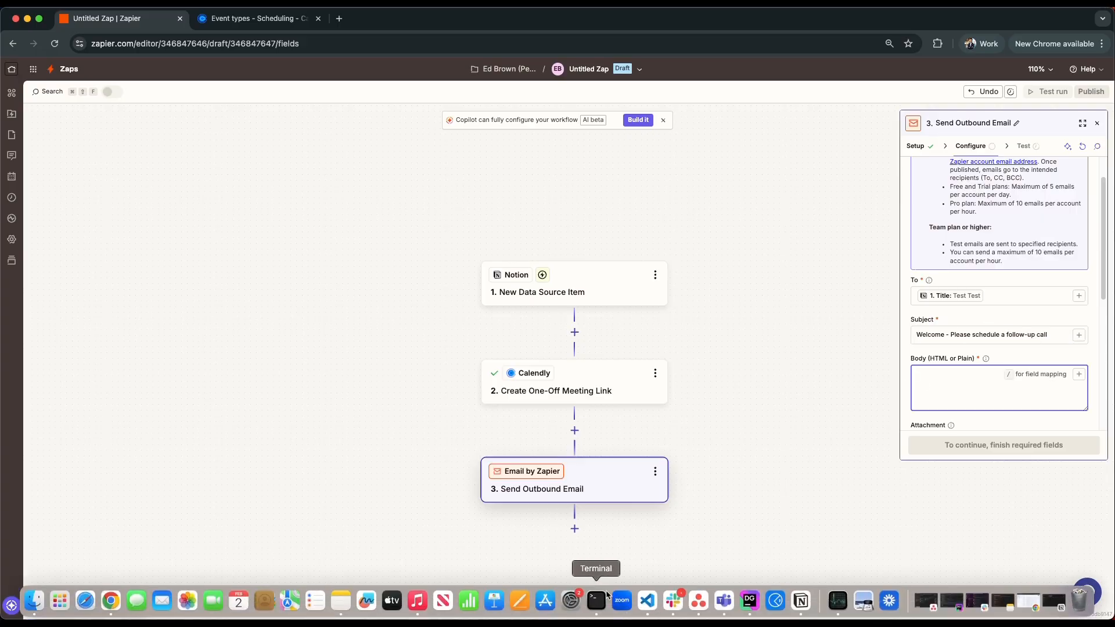
left_click(361, 607)
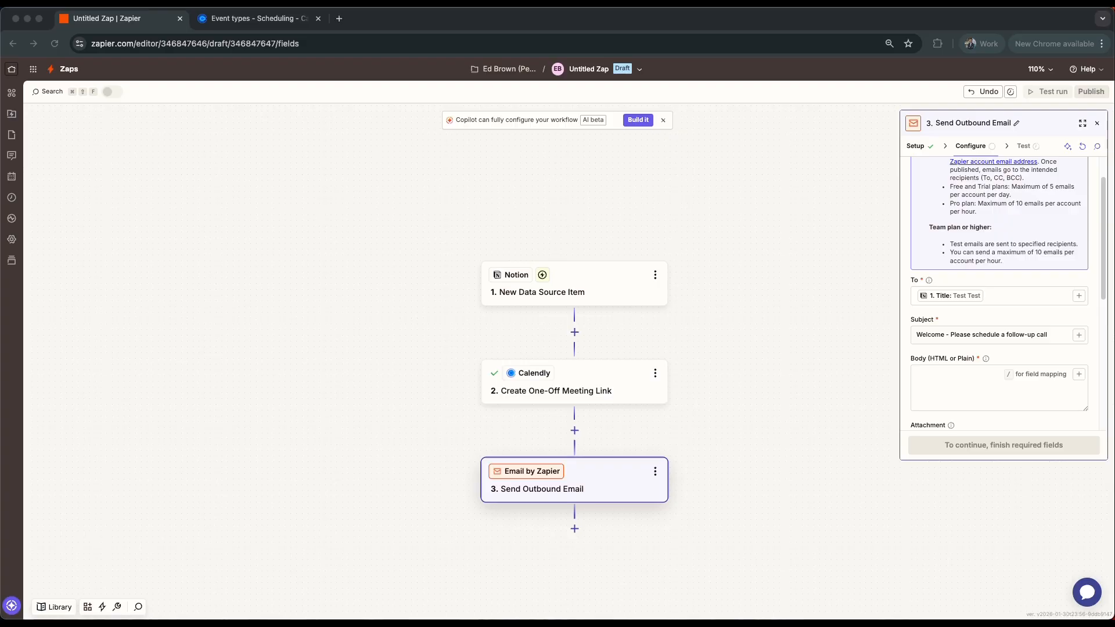
left_click(963, 388)
key("super+v")
scroll(950, 388, "down", 1)
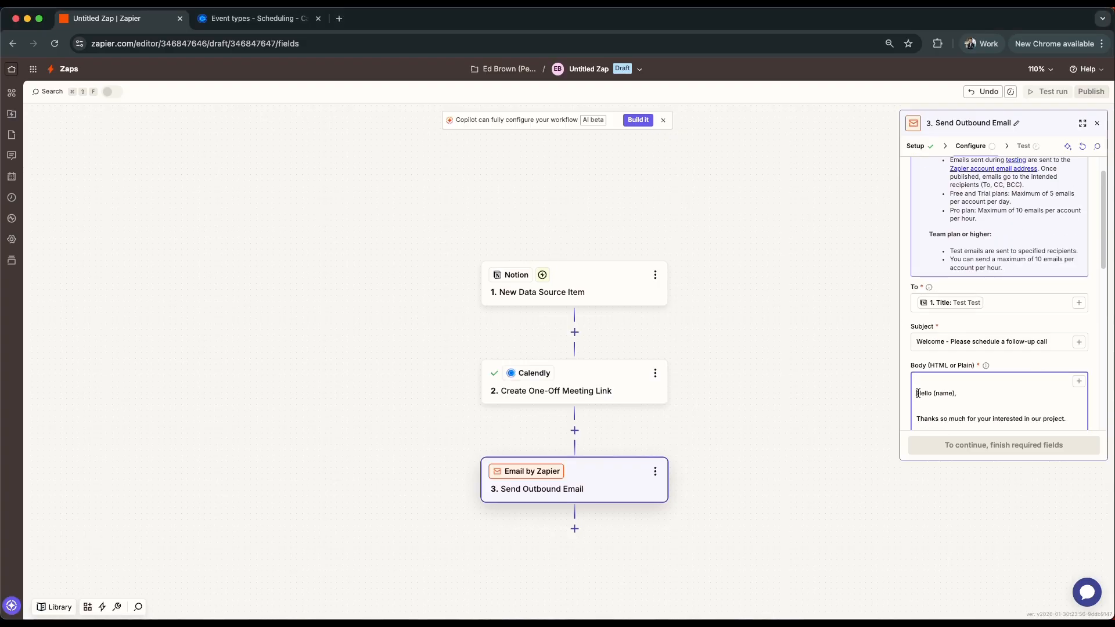
- Replace the (name) placeholder in the body's greeting with the Notion item's Title
scroll(970, 392, "down", 1)
left_click(975, 380)
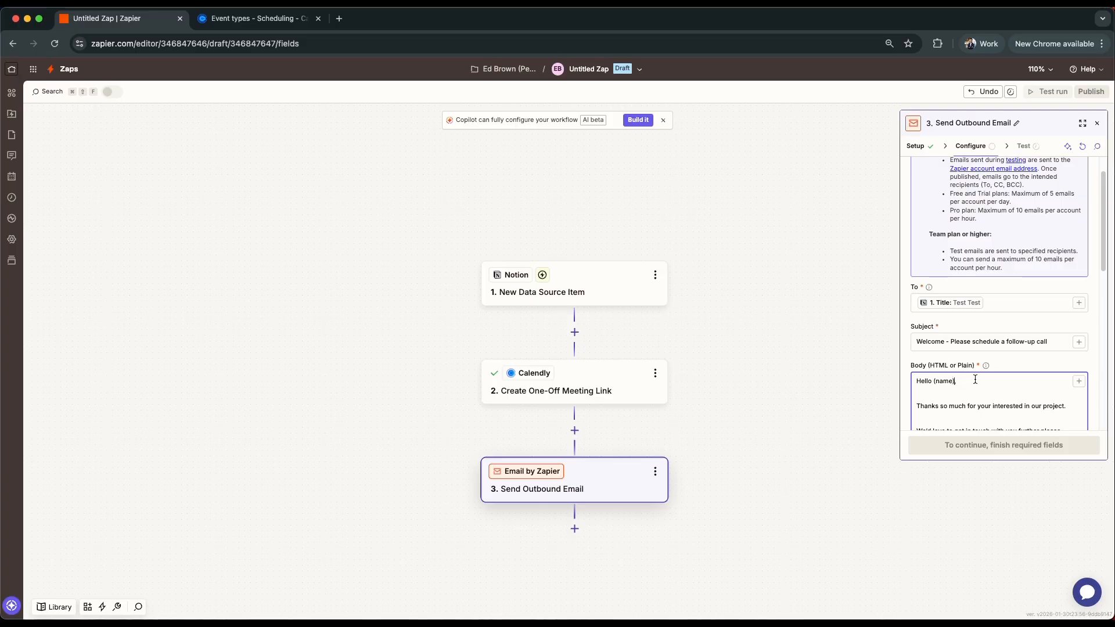
left_click(1079, 381)
left_click(807, 471)
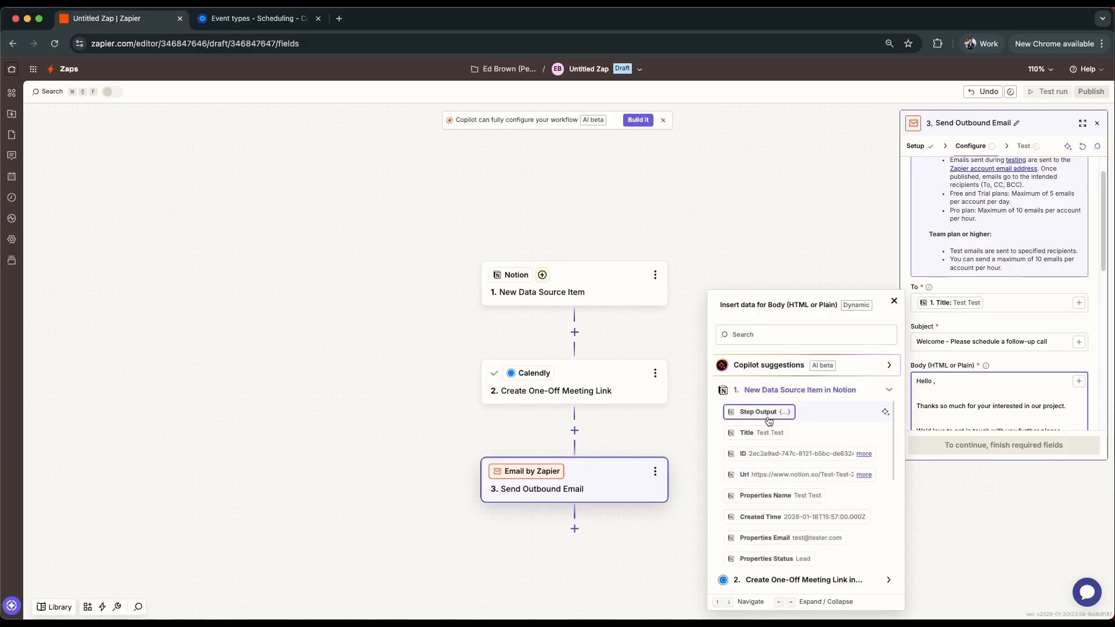
left_click(762, 433)
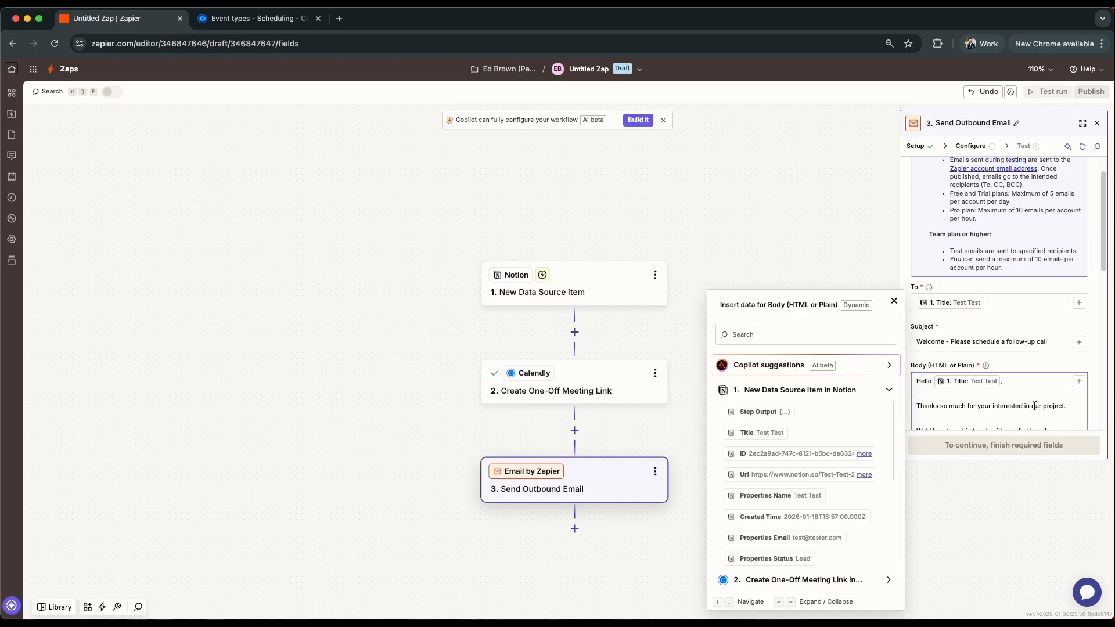
- Replace the (Meeting link) placeholder in the email body with the Calendly step's Resource Scheduling Url
scroll(1029, 403, "down", 3)
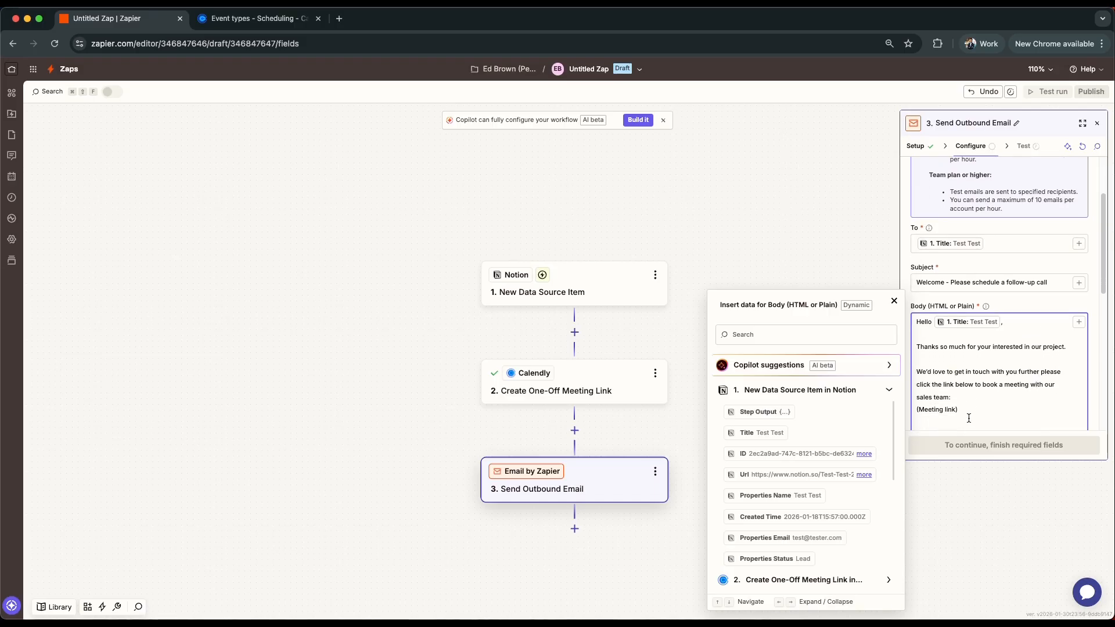
scroll(968, 419, "down", 3)
left_click_drag(974, 319, 914, 314)
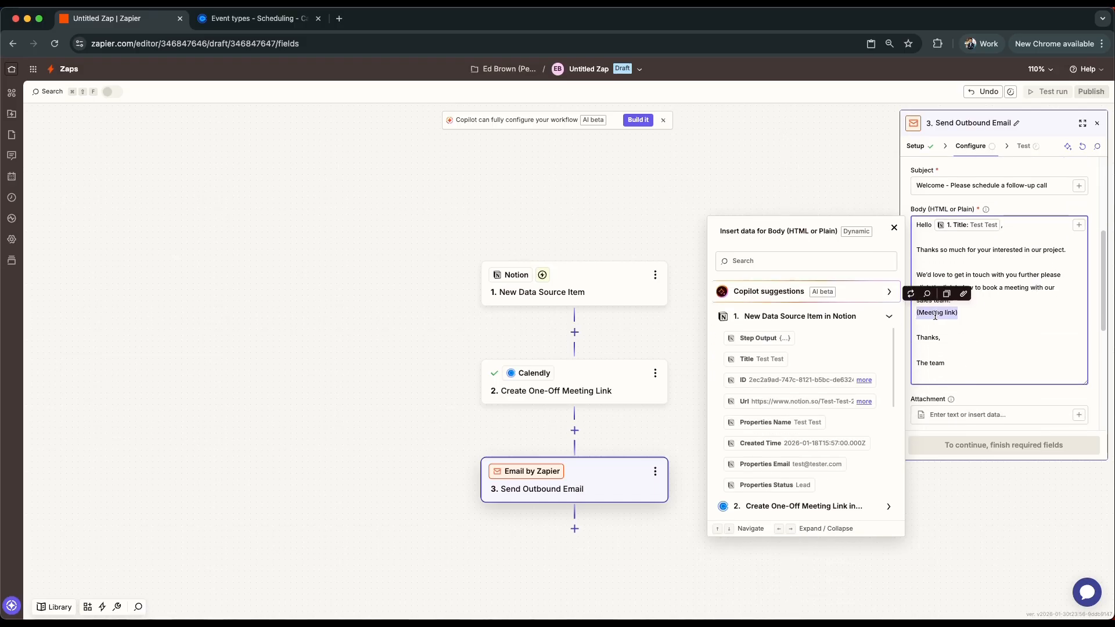
key("BackSpace")
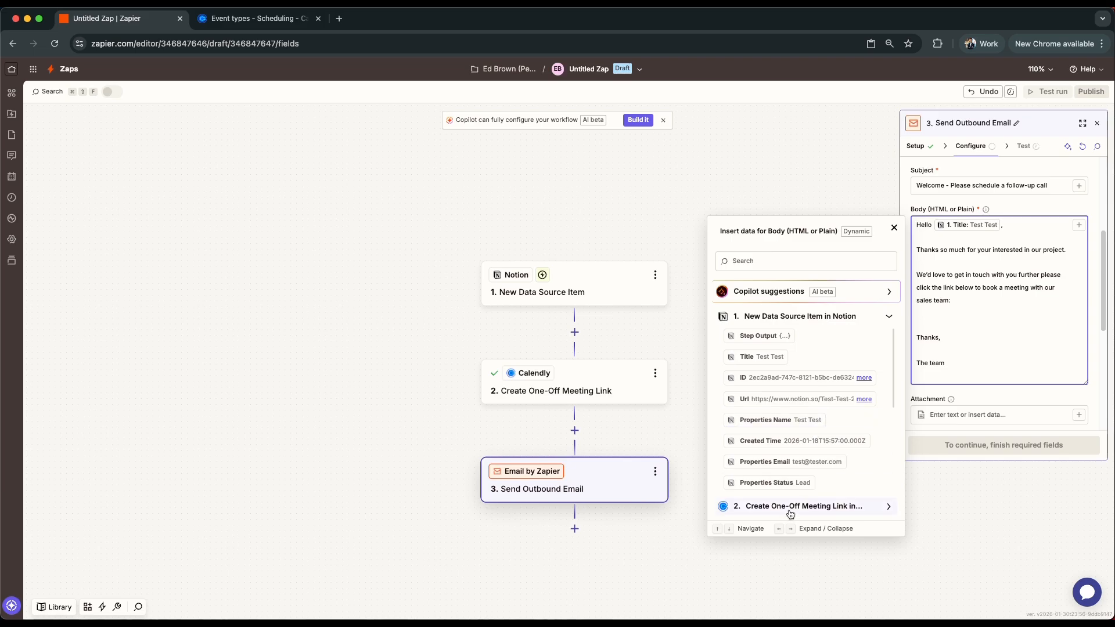
left_click(792, 506)
scroll(758, 448, "down", 1)
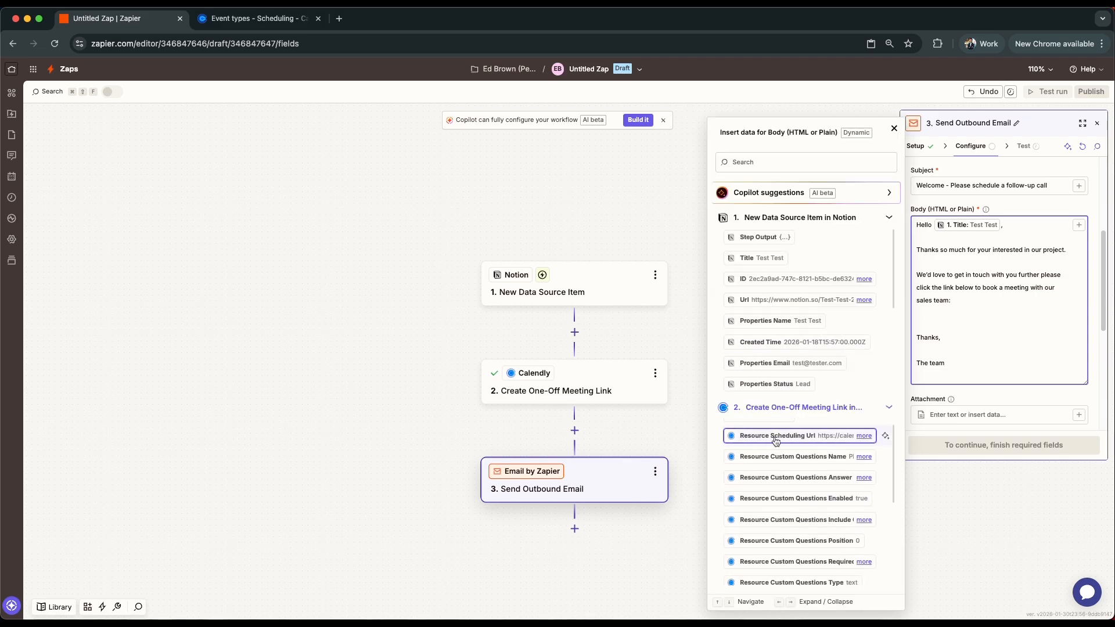
left_click(776, 440)
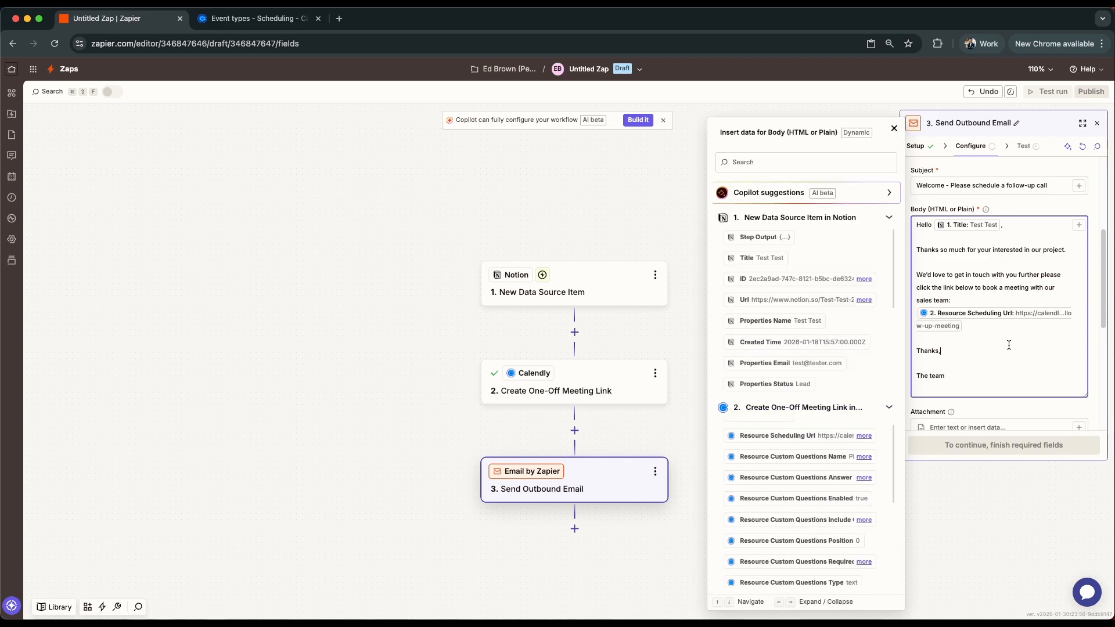
left_click(894, 128)
- Review the outbound email's recipient, subject, body and optional fields
scroll(1001, 326, "down", 3)
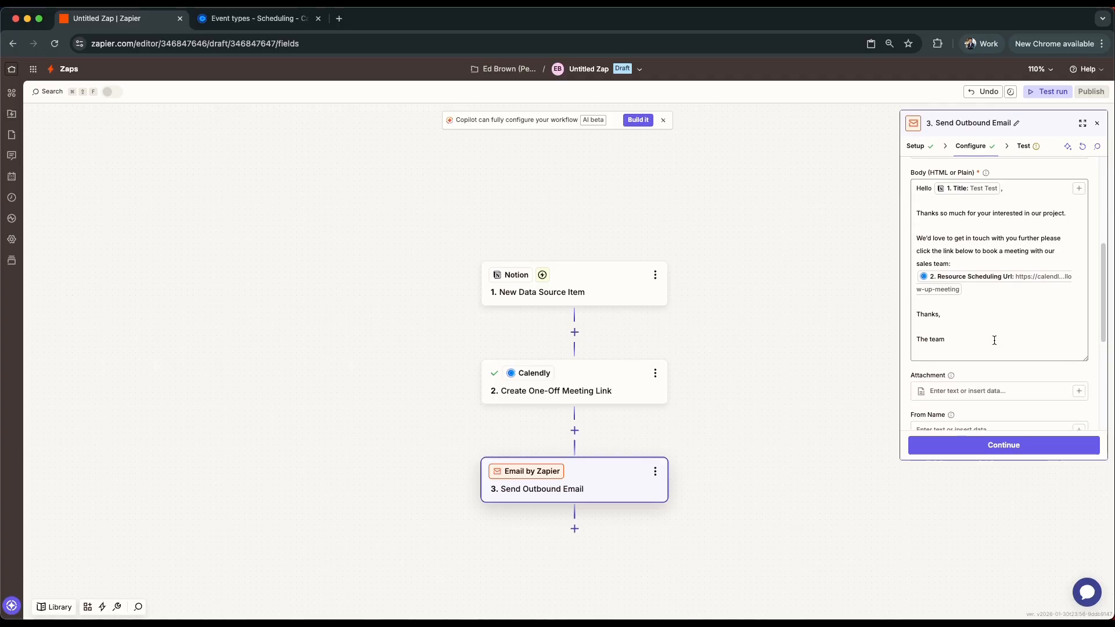
scroll(1001, 336, "down", 5)
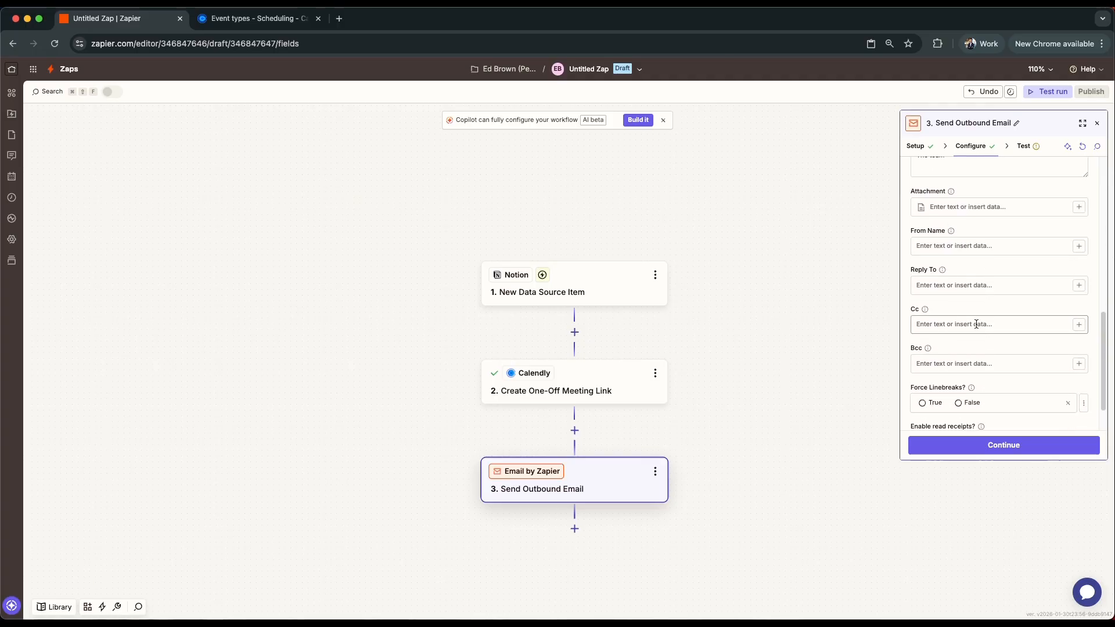
scroll(983, 289, "down", 2)
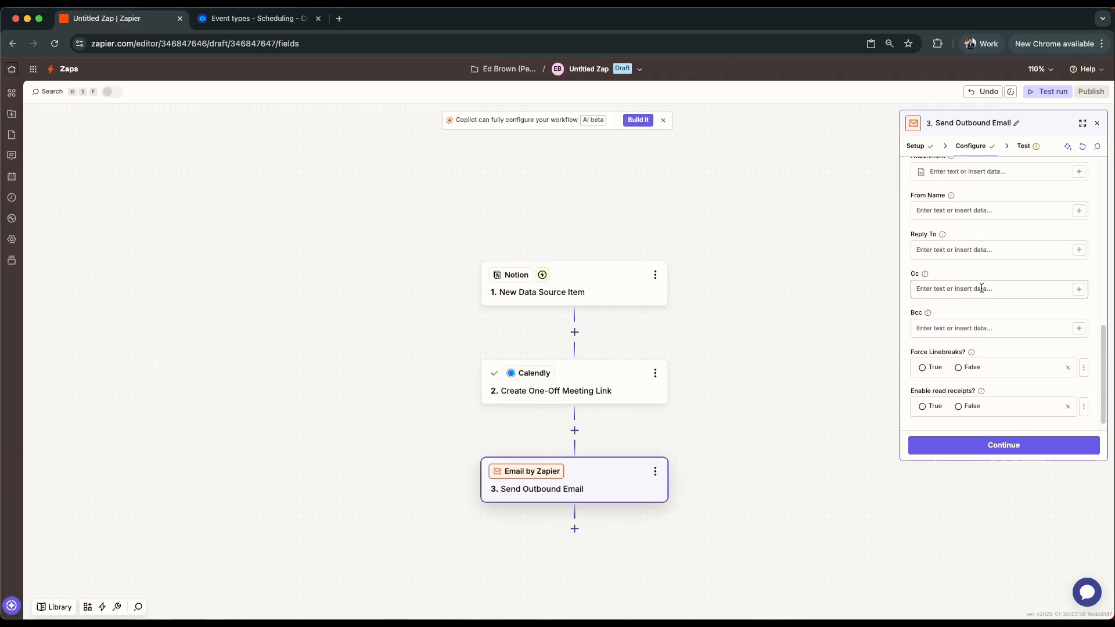
scroll(984, 311, "up", 7)
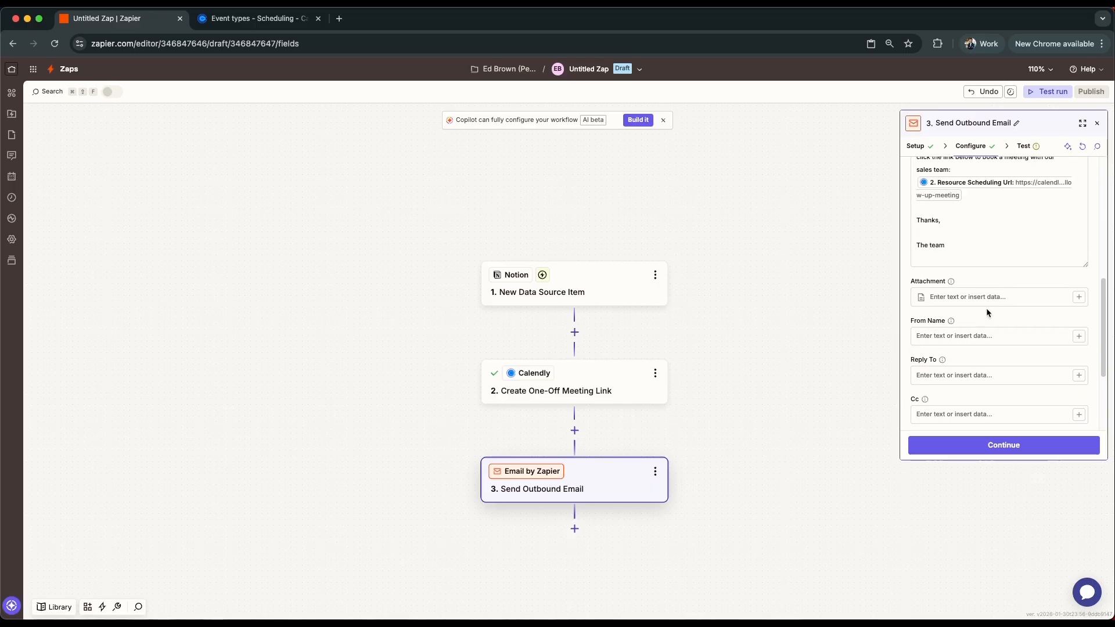
scroll(987, 305, "up", 5)
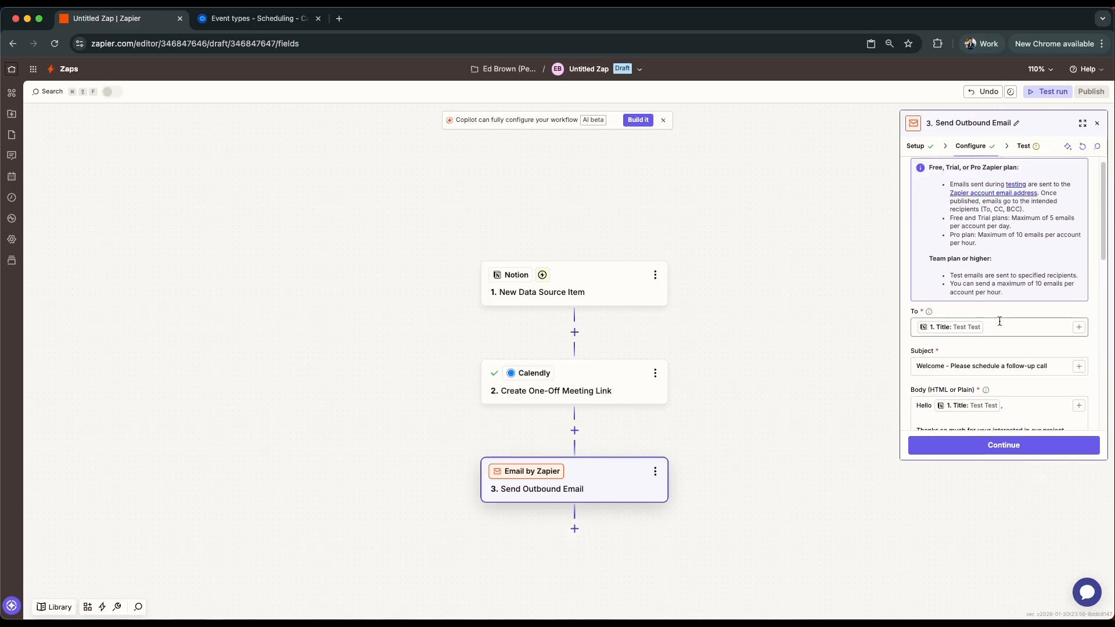
scroll(999, 326, "down", 3)
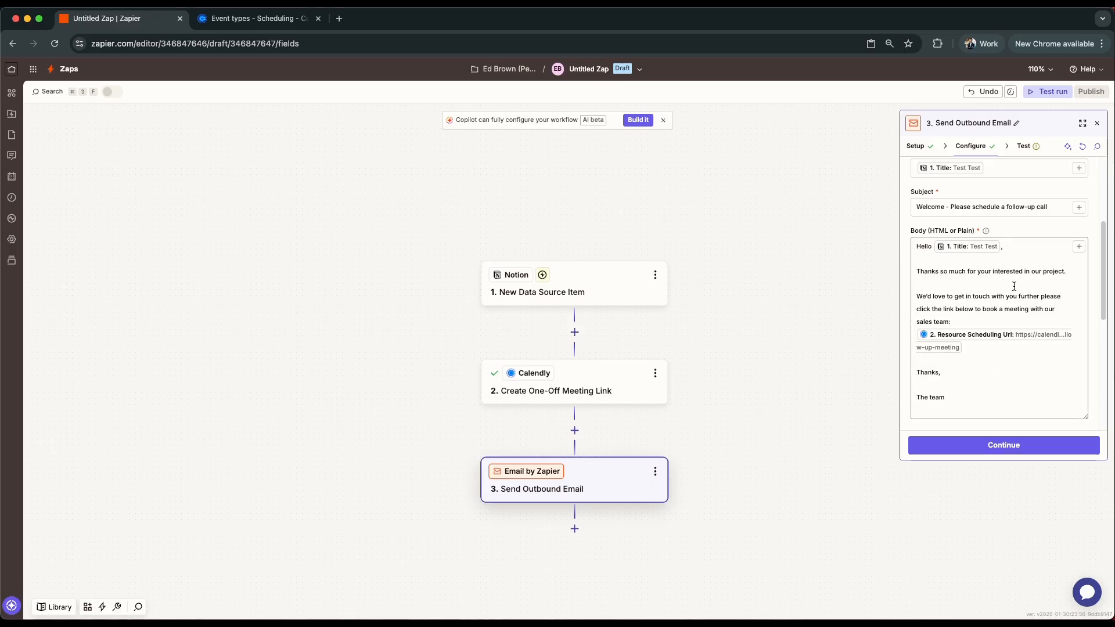
left_click(574, 430)
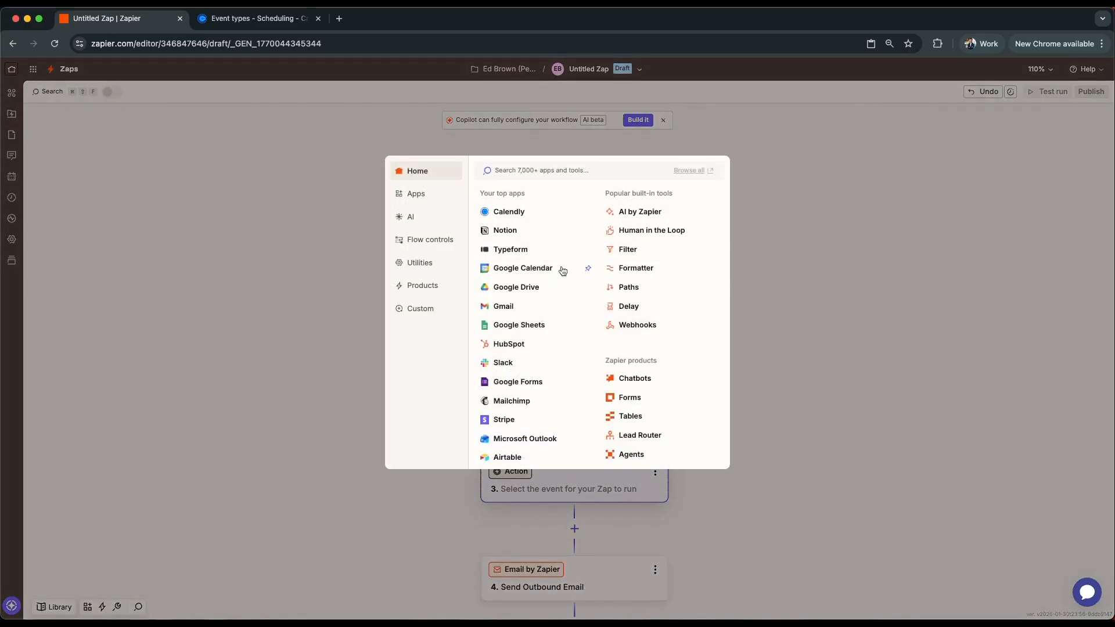
type("ch")
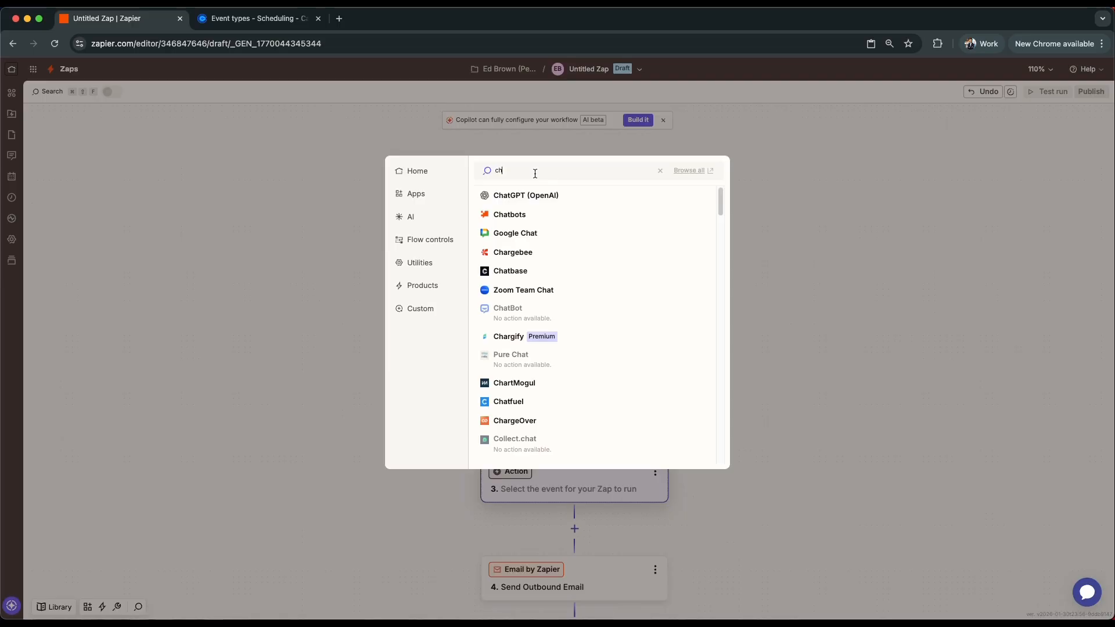
left_click(822, 602)
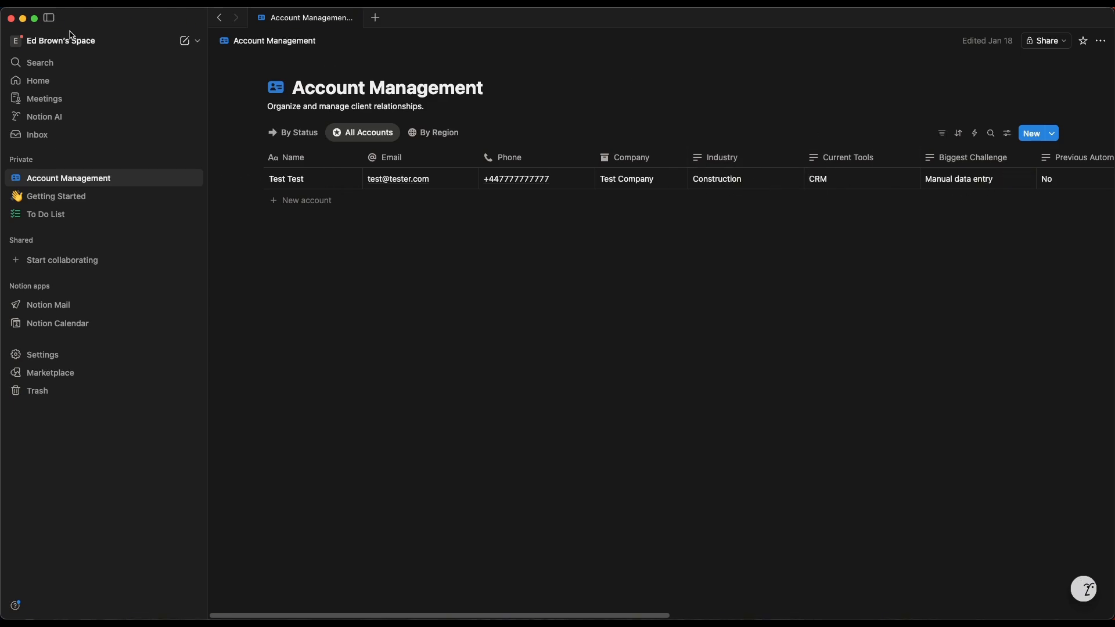
left_click(22, 20)
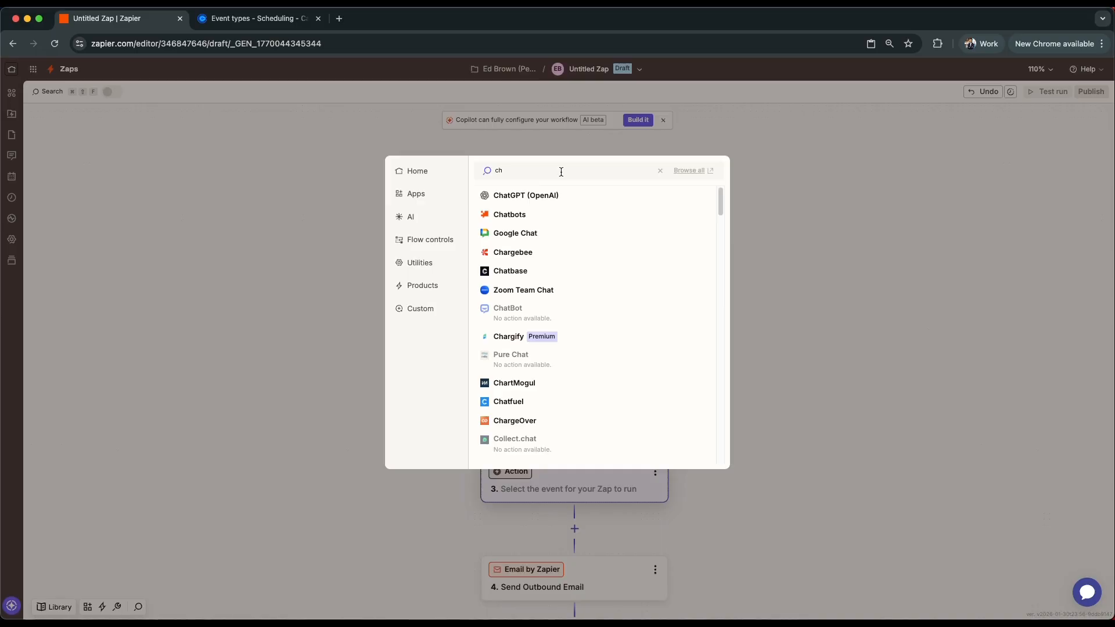
key("BackSpace")
left_click(841, 326)
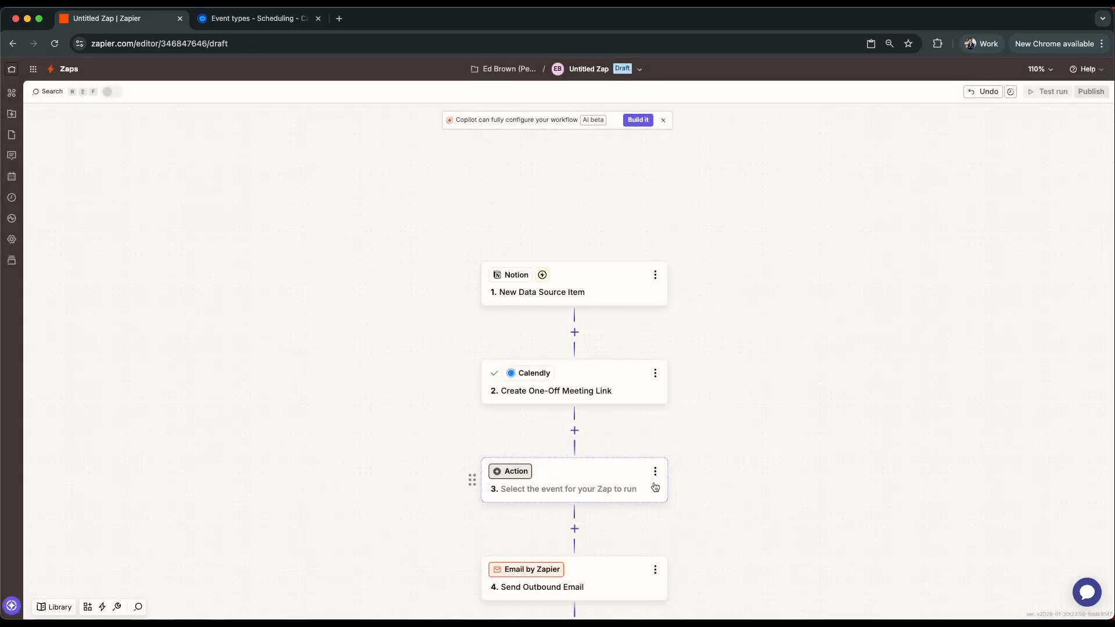
left_click(704, 573)
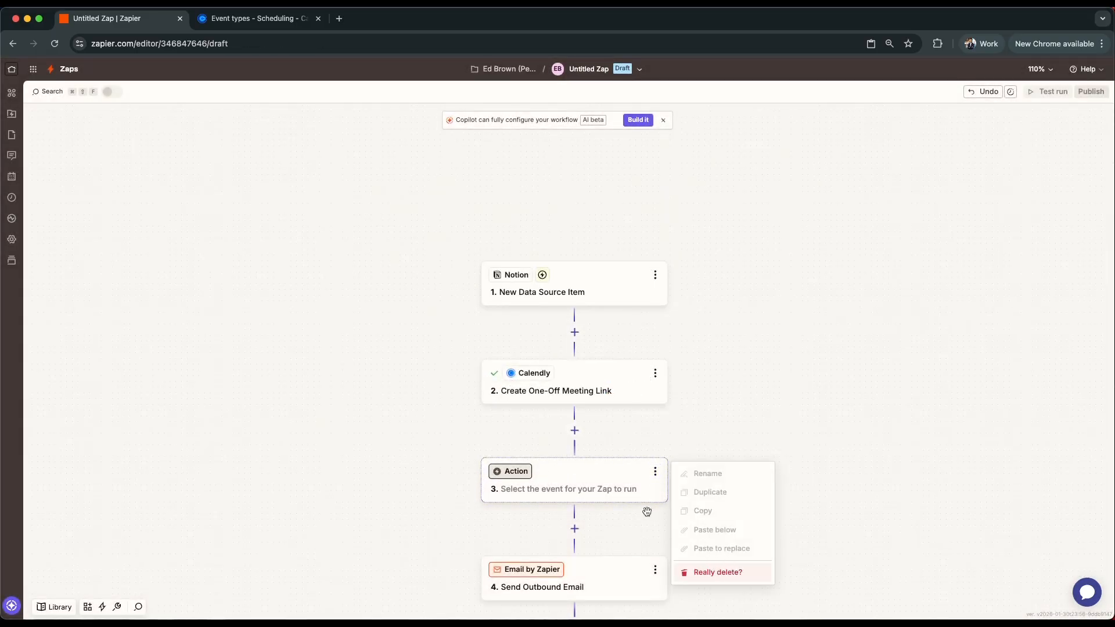
left_click(744, 584)
- Open the Send Outbound Email step's test and examine the recipient, subject, body and empty fields it would send
left_click(595, 488)
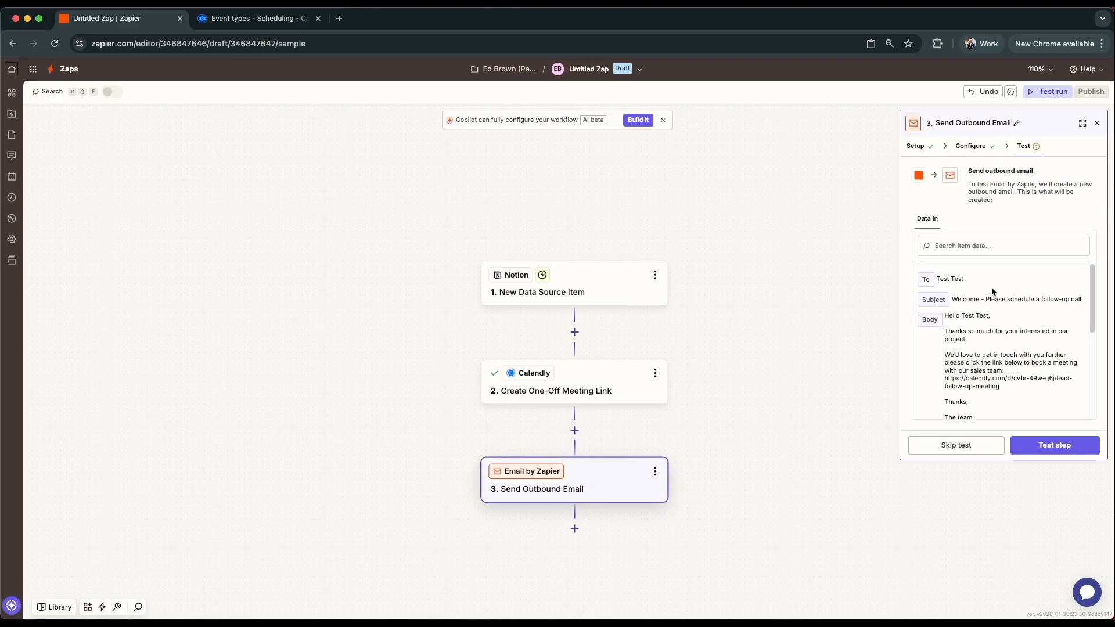
scroll(1020, 322, "down", 3)
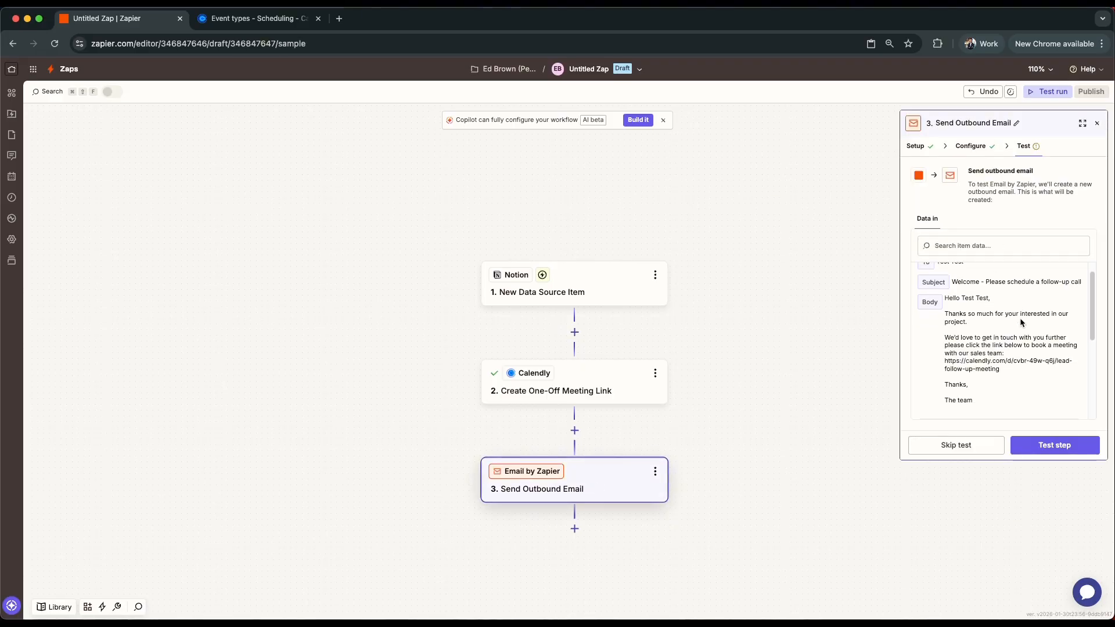
scroll(1020, 320, "down", 5)
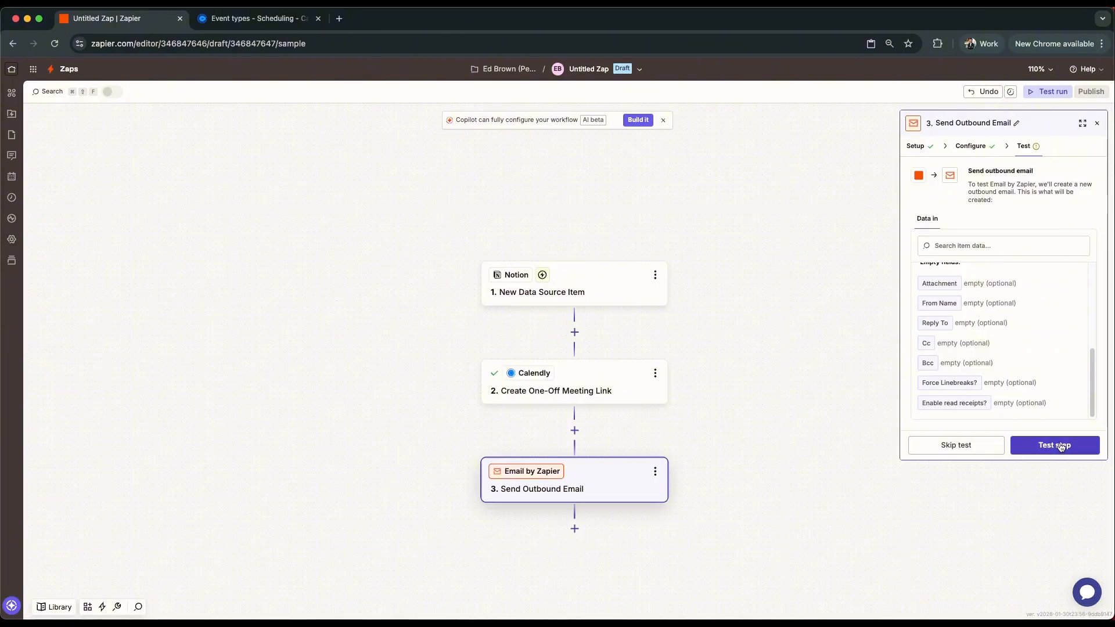
scroll(1012, 376, "up", 8)
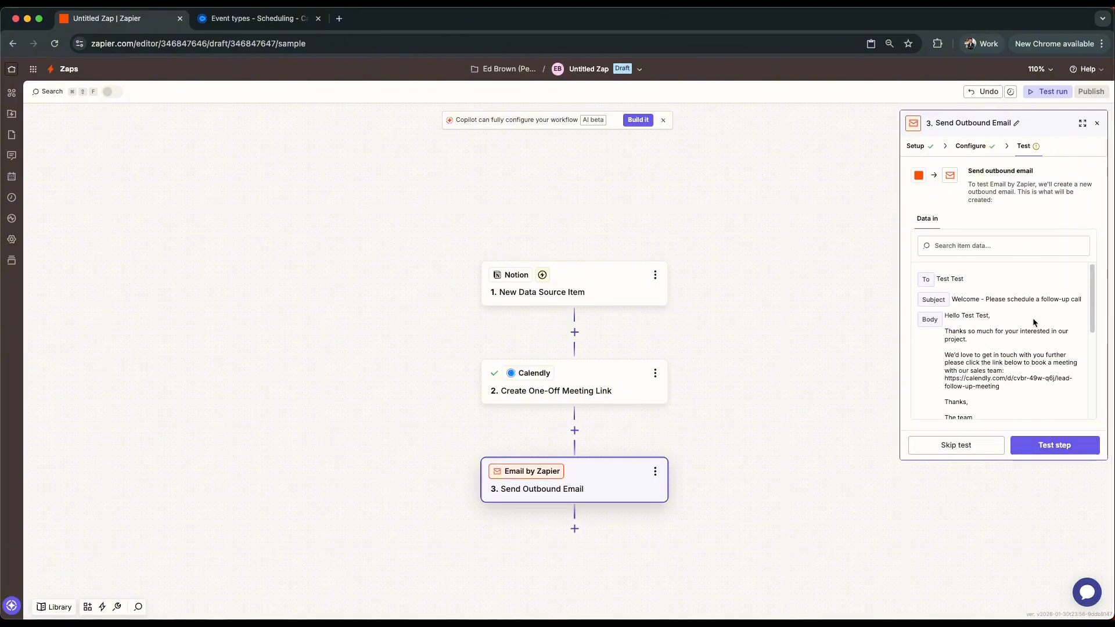
scroll(1035, 319, "down", 1)
scroll(1035, 320, "down", 8)
scroll(1036, 322, "up", 8)
scroll(1036, 327, "up", 2)
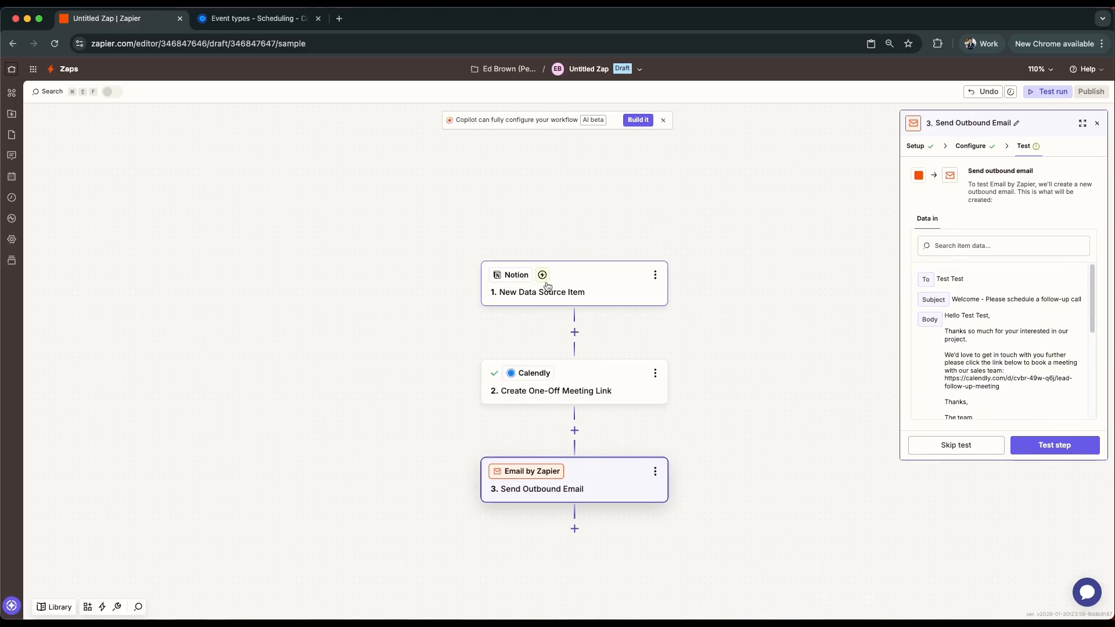